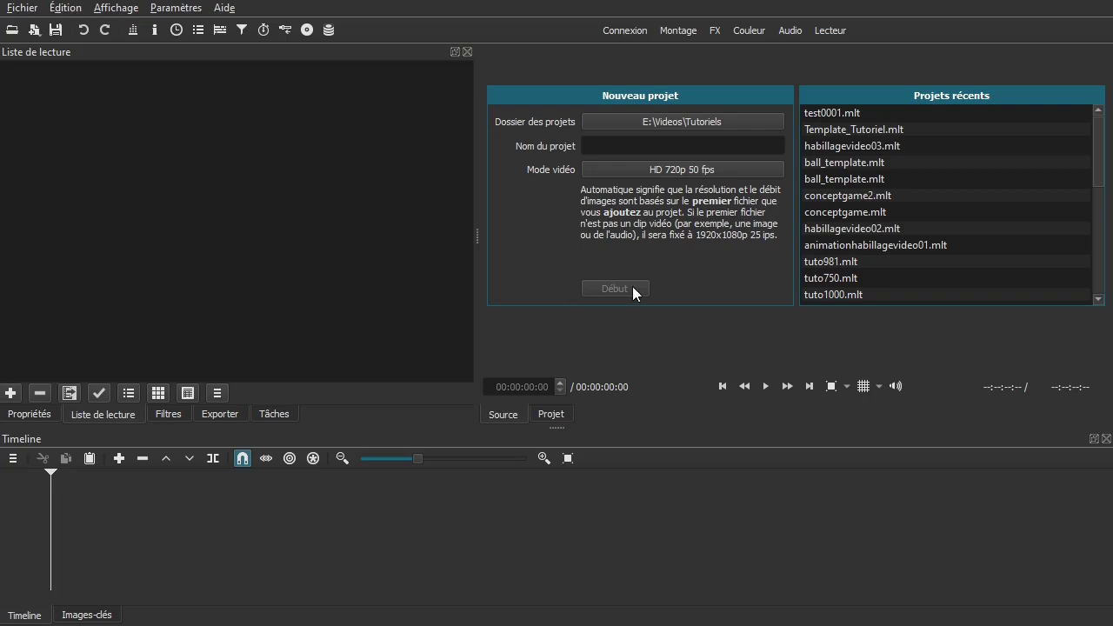
- Open the recent project test0001.mlt, fit its clip in the timeline and scrub through the footage
left_click(844, 111)
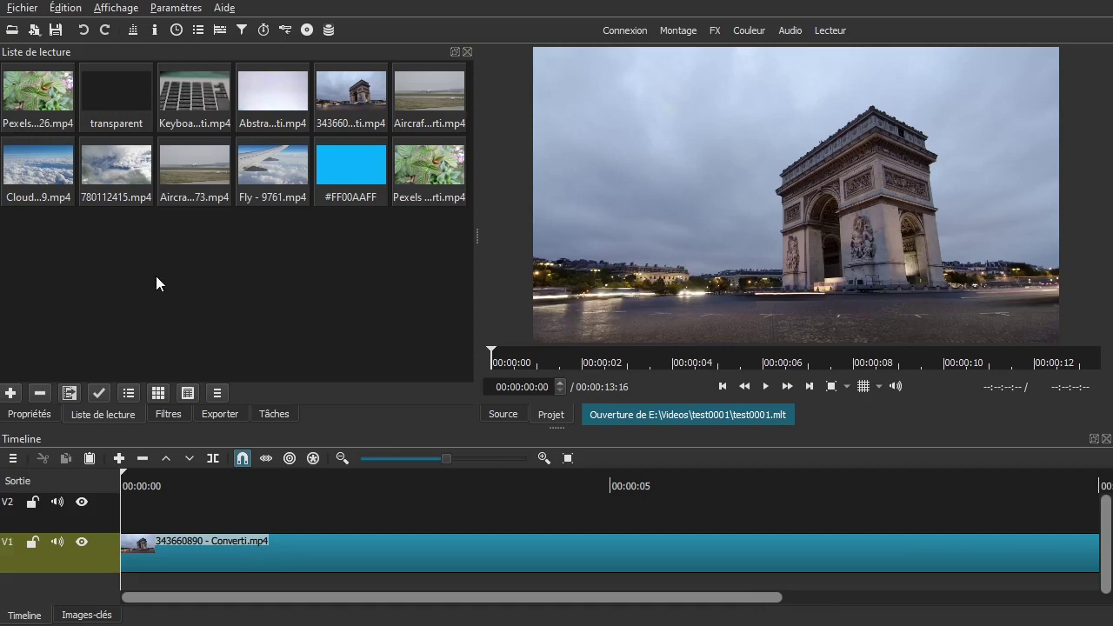
left_click(566, 460)
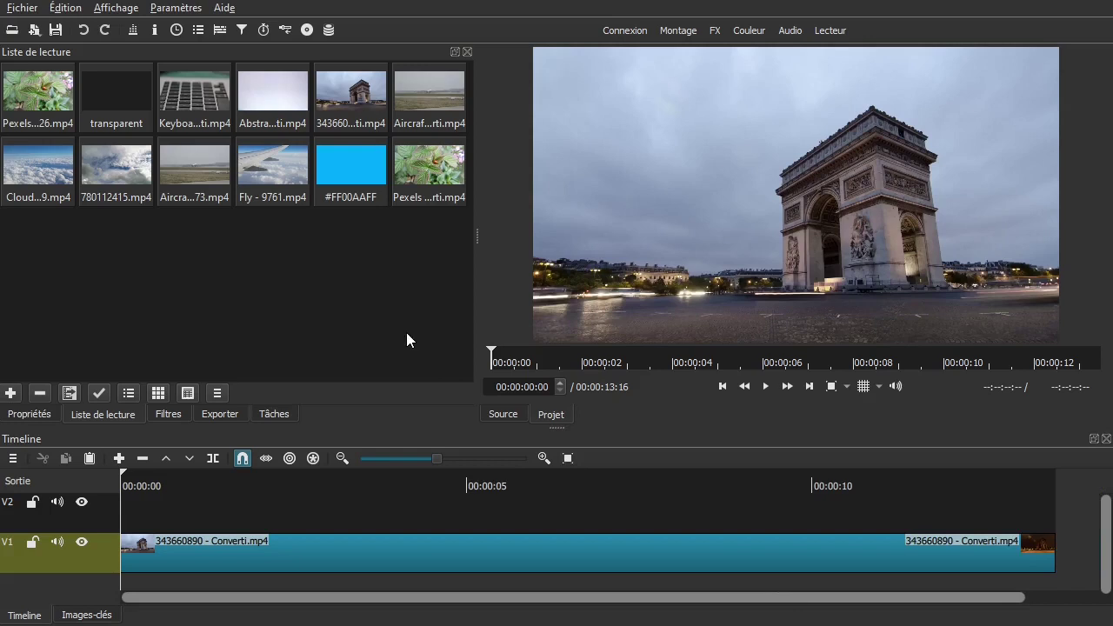
left_click(343, 458)
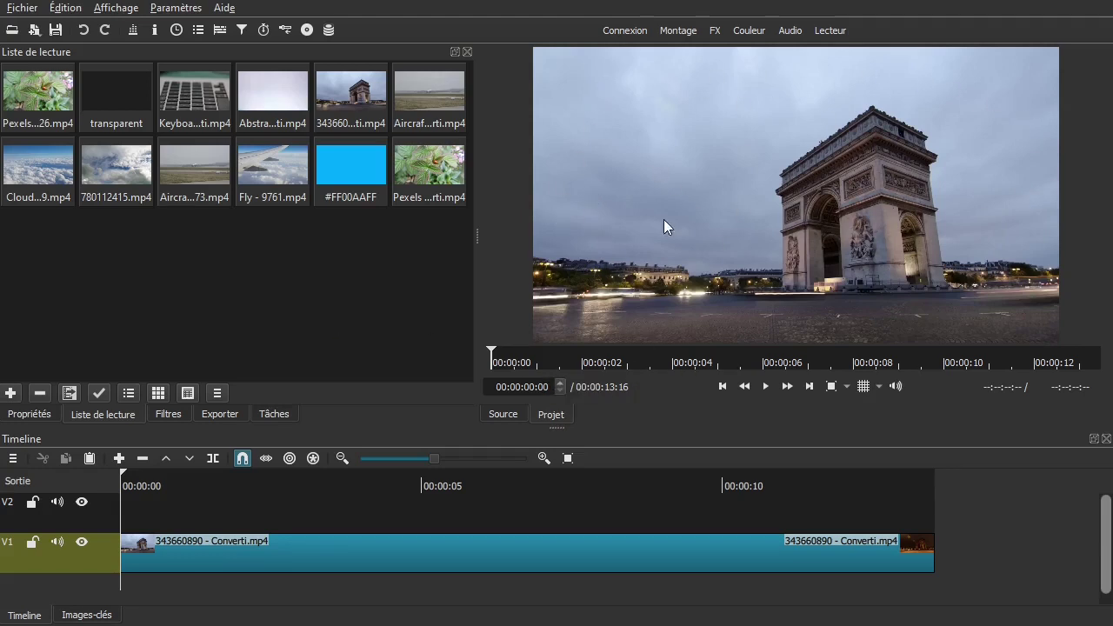
left_click_drag(158, 523, 558, 500)
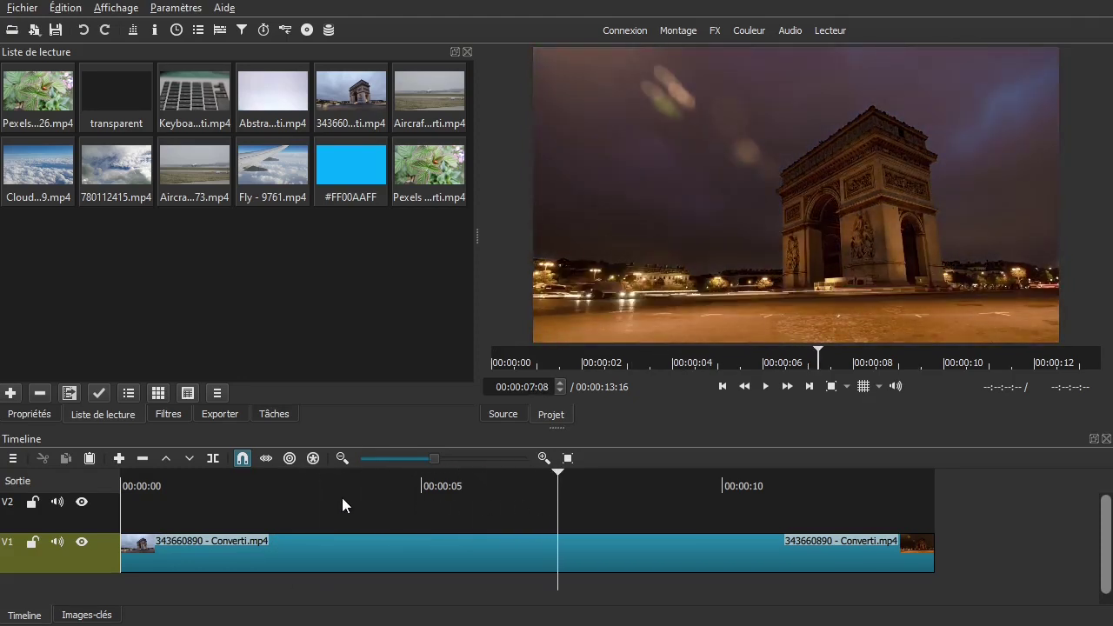
mouse_move(192, 508)
left_mouse_down()
mouse_move(407, 492)
mouse_move(462, 510)
mouse_move(510, 505)
mouse_move(226, 508)
mouse_move(199, 499)
left_mouse_up()
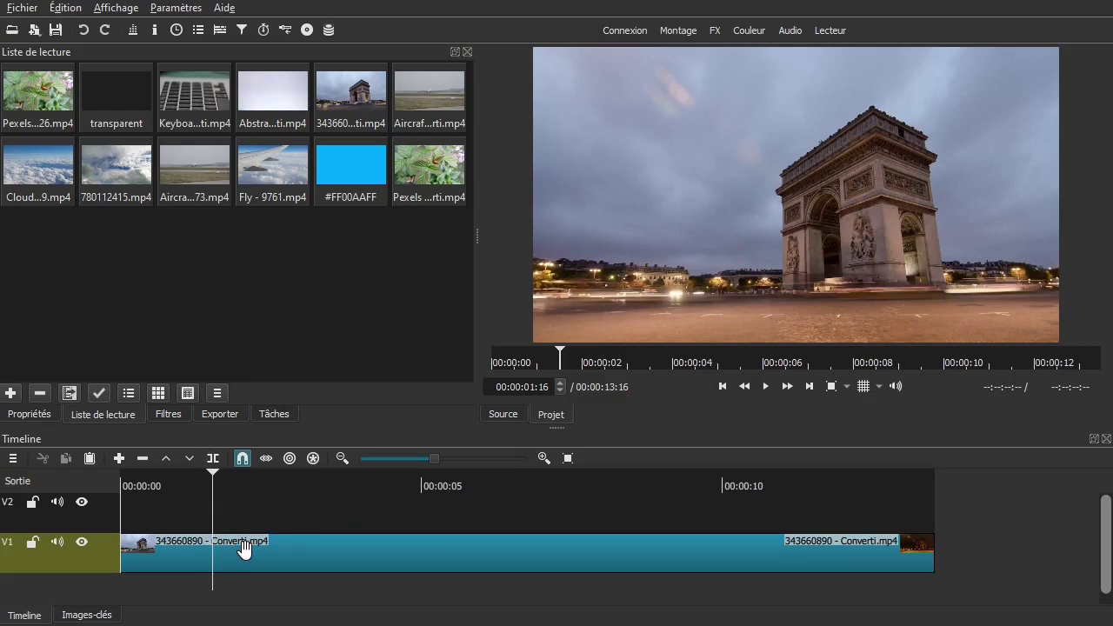
- Add the Flou: Gaussien video filter to the clip on track V1 with a quantity of 67,2
left_click(154, 551)
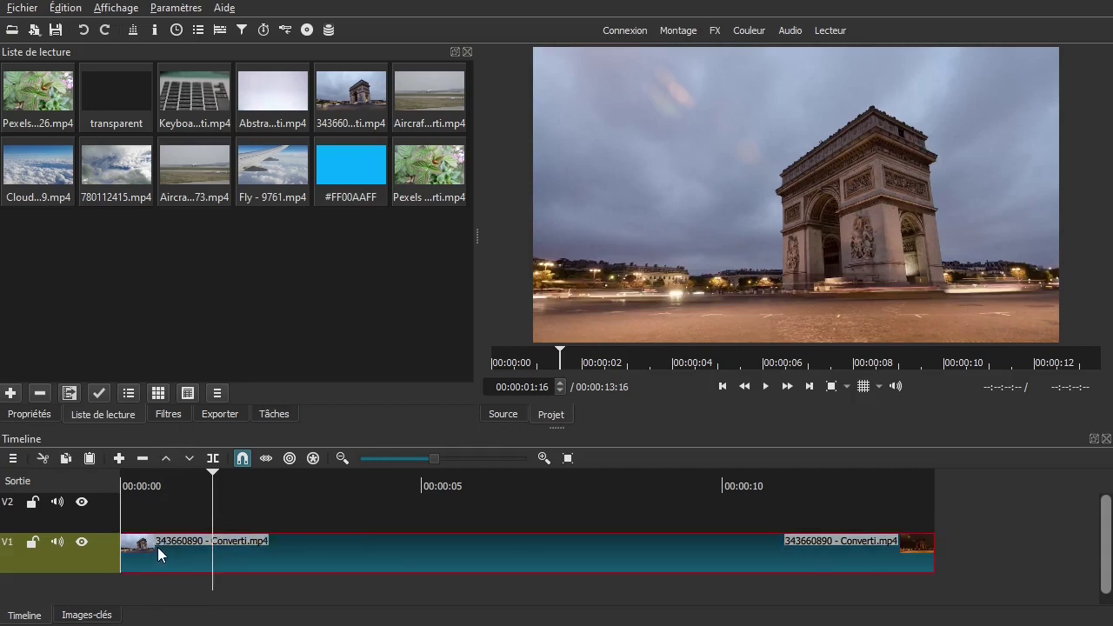
left_click(165, 414)
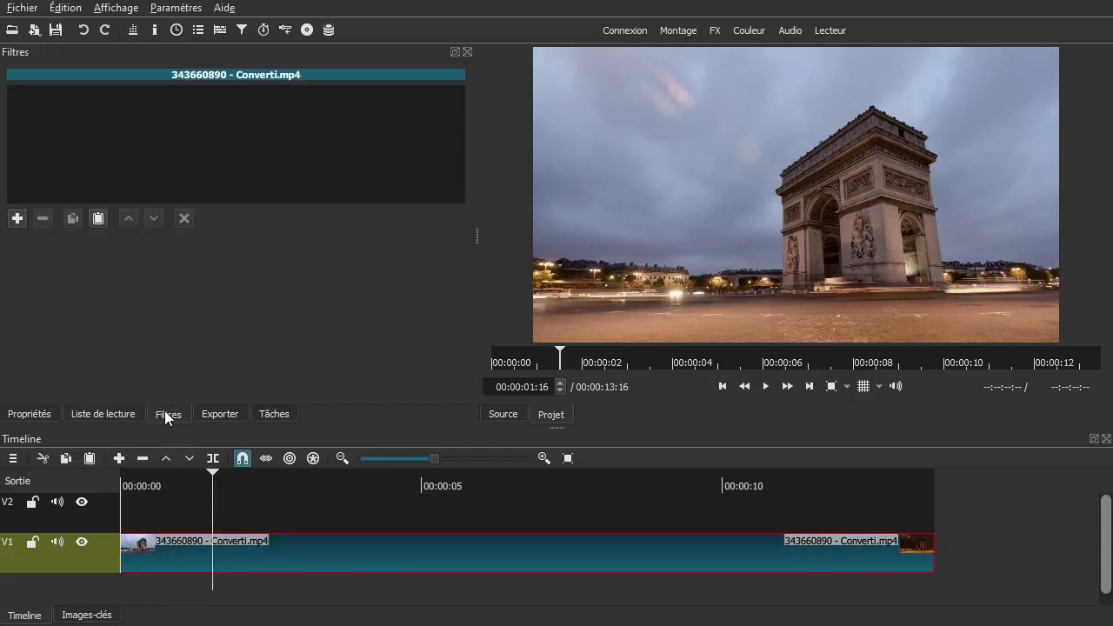
left_click(19, 218)
scroll(201, 317, "down", 1)
scroll(201, 317, "down", 1)
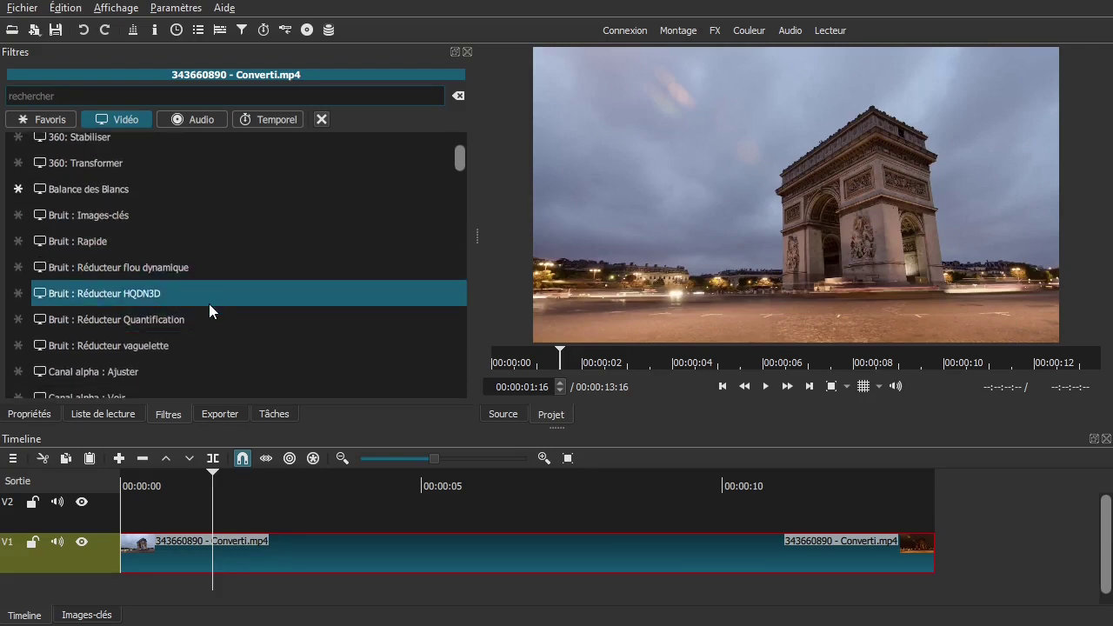
scroll(209, 305, "down", 4)
scroll(220, 305, "down", 3)
left_click(213, 307)
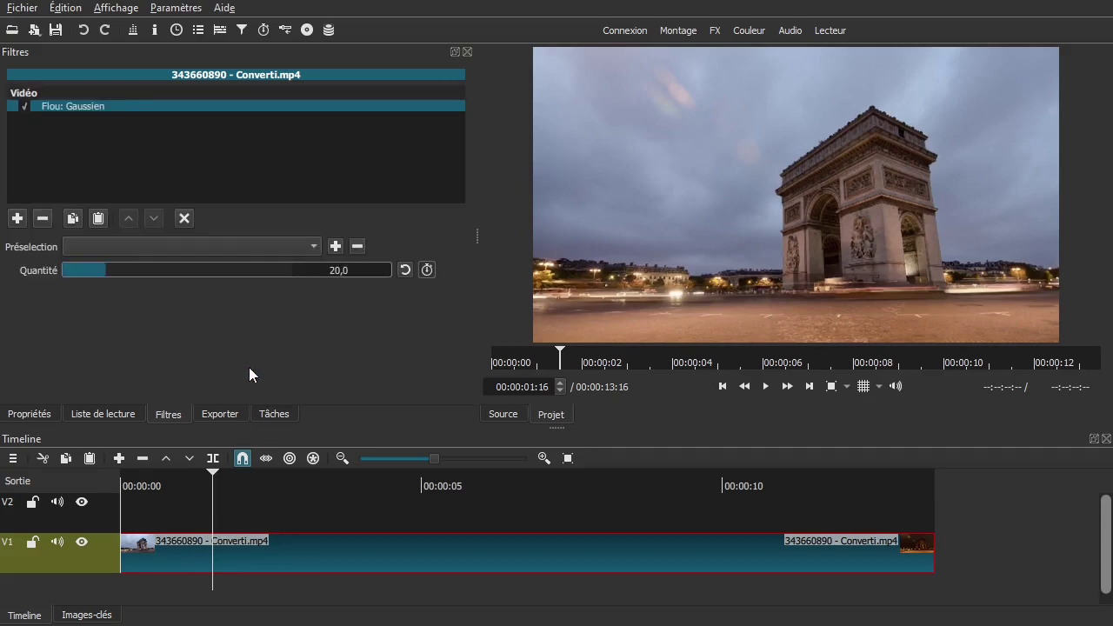
left_click_drag(128, 271, 218, 272)
- Play back the blurred clip from about 00:00:01:10 to judge playback smoothness
left_click_drag(188, 501, 201, 501)
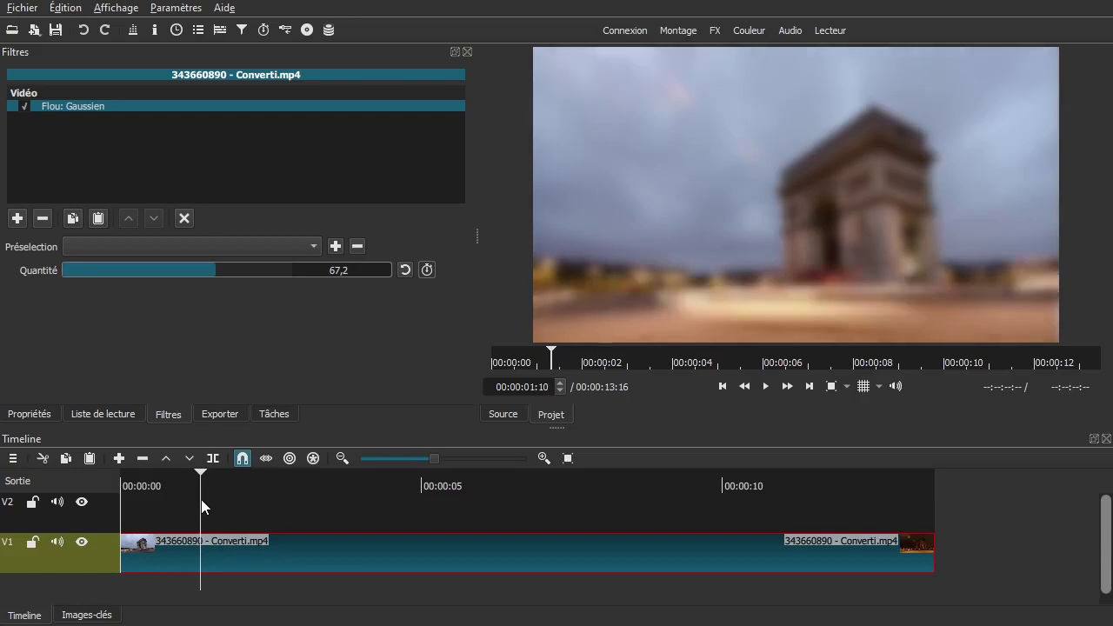
key("space")
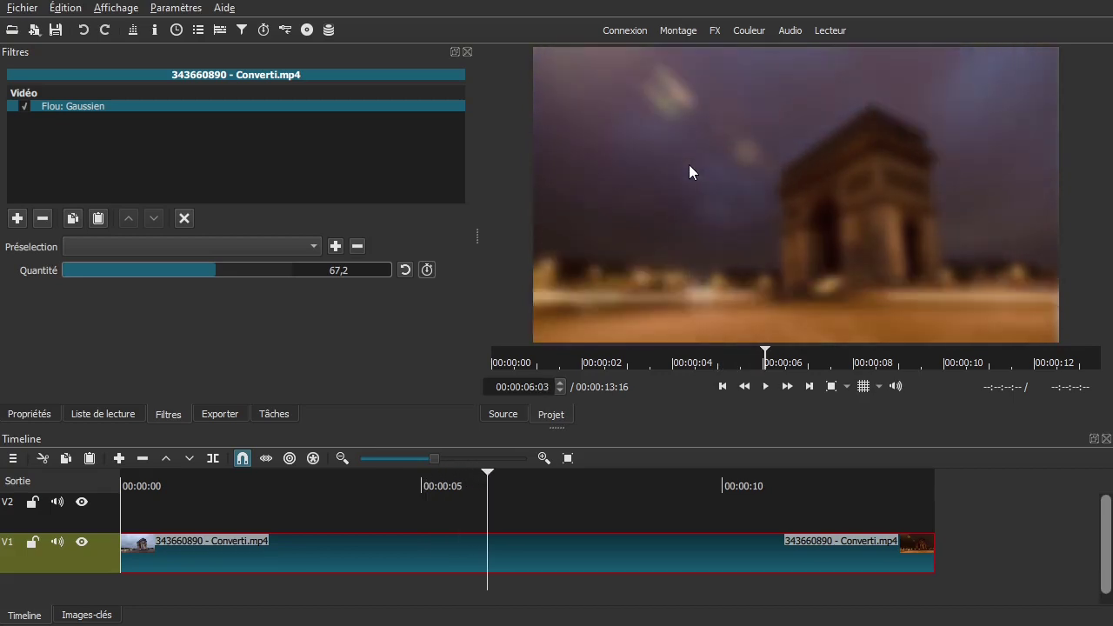
key("space")
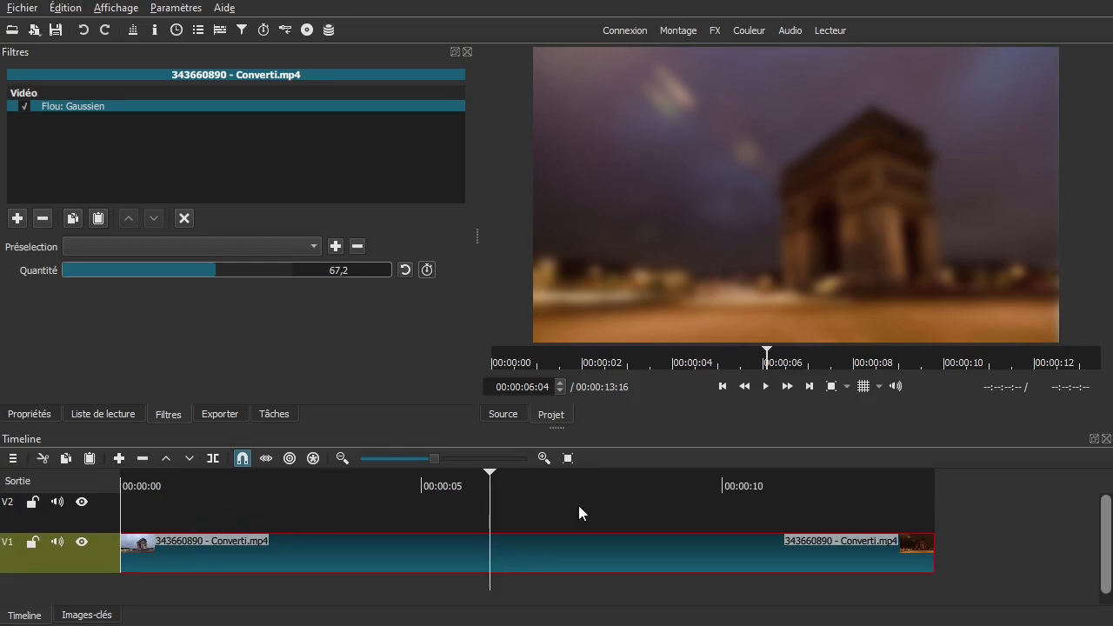
- Add the Décrochage d'image filter to the V1 clip with its default settings and play back the result
left_click(17, 219)
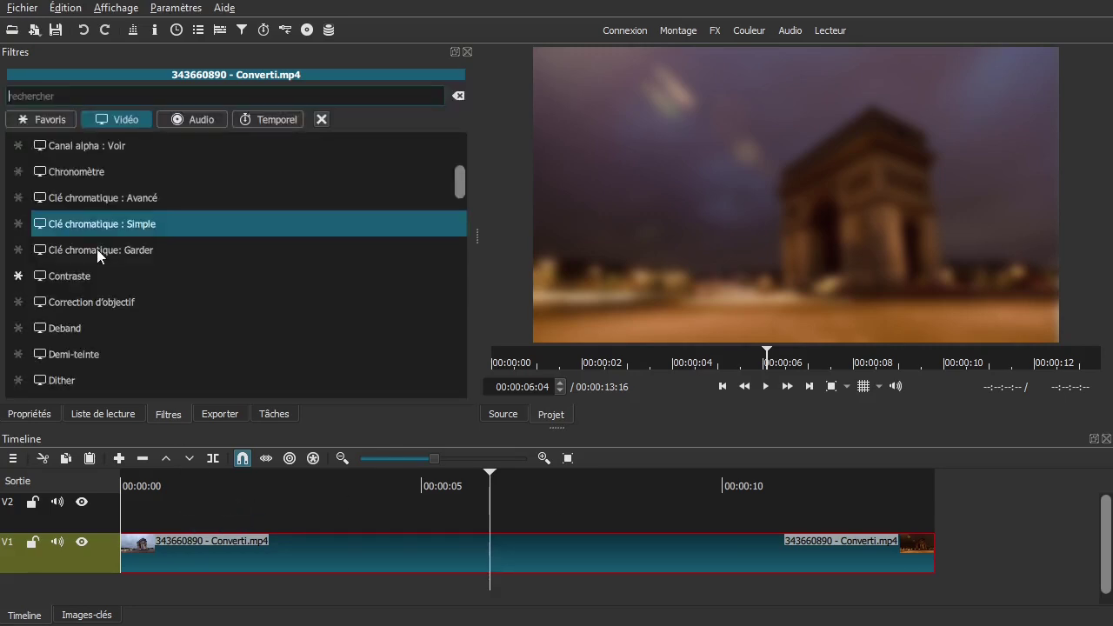
scroll(208, 269, "down", 2)
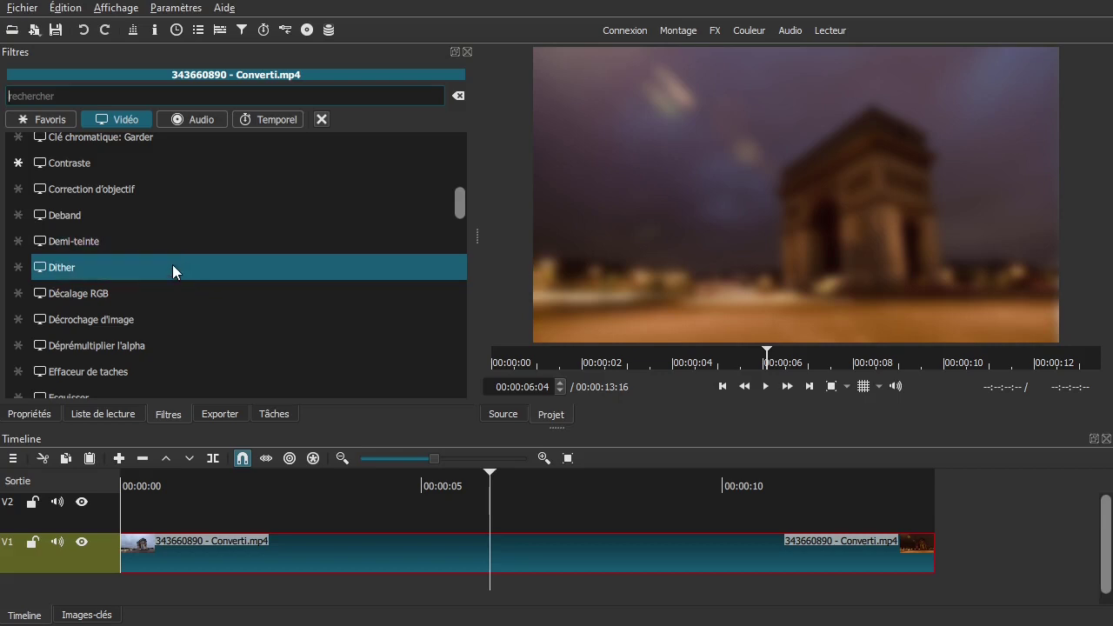
scroll(173, 274, "down", 2)
left_click(259, 205)
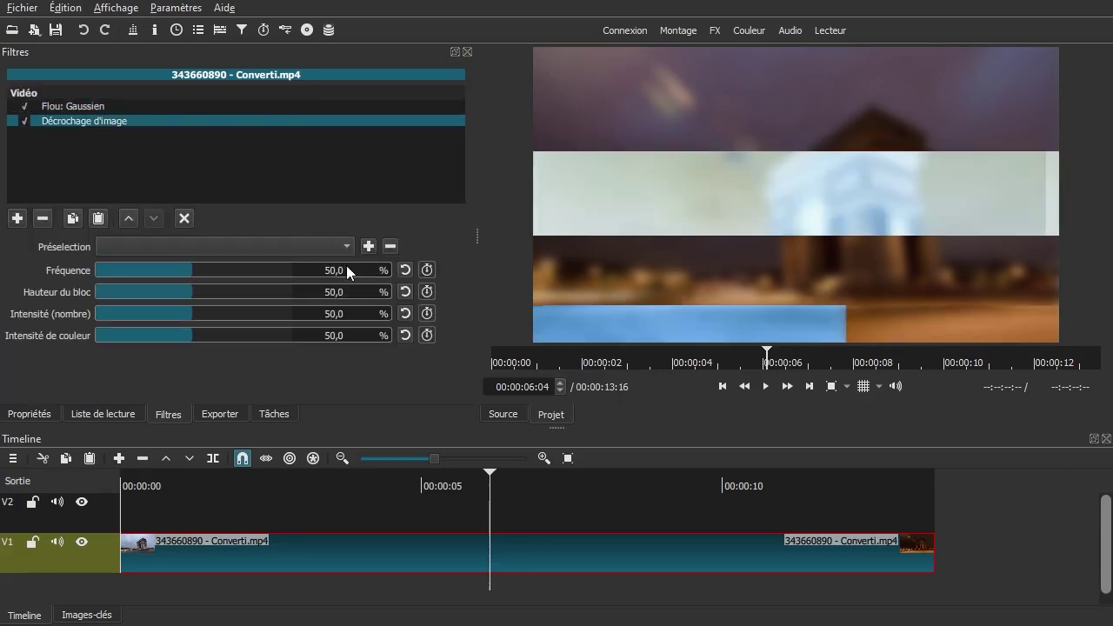
left_click_drag(186, 485, 161, 485)
key("space")
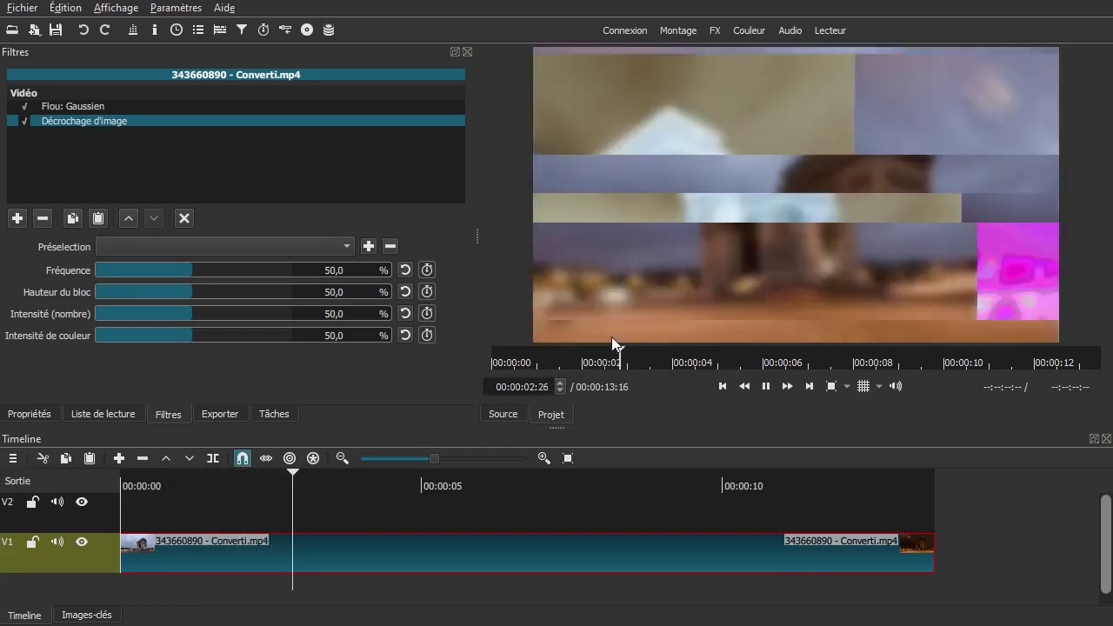
key("space")
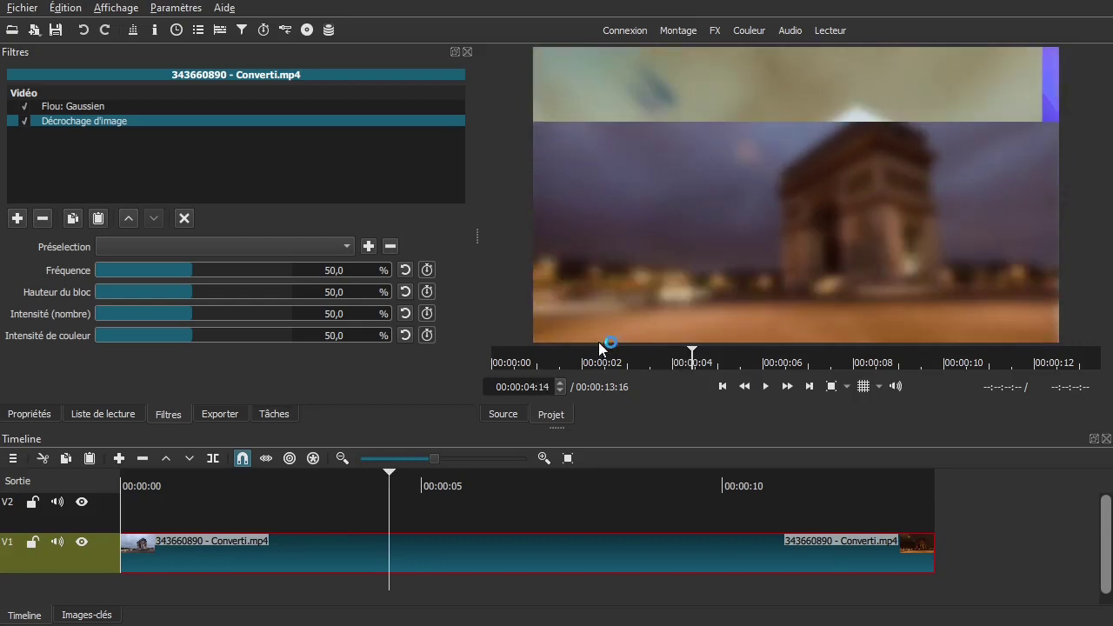
- Add the Contraste filter to the V1 clip with a level of 69,4 % and play back the combined effects
left_click(17, 219)
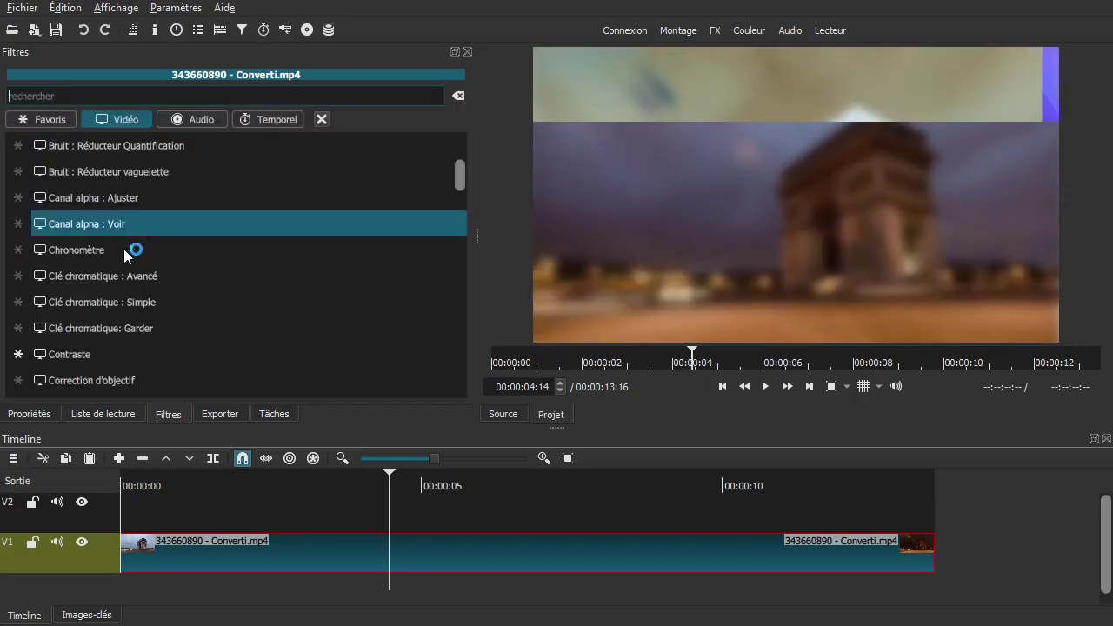
scroll(166, 256, "down", 2)
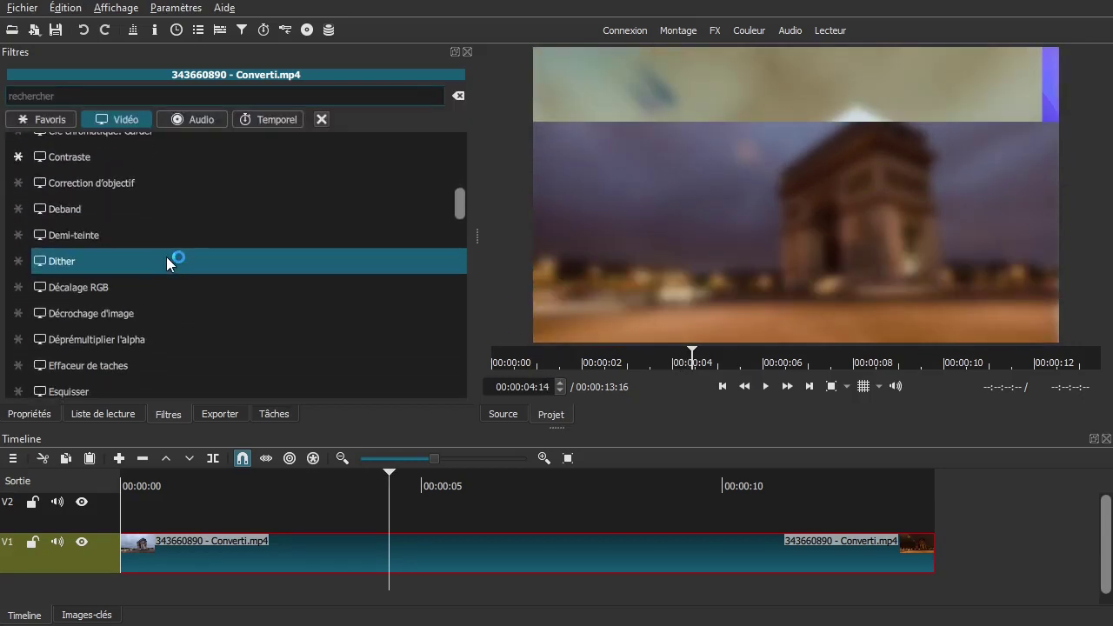
left_click(169, 166)
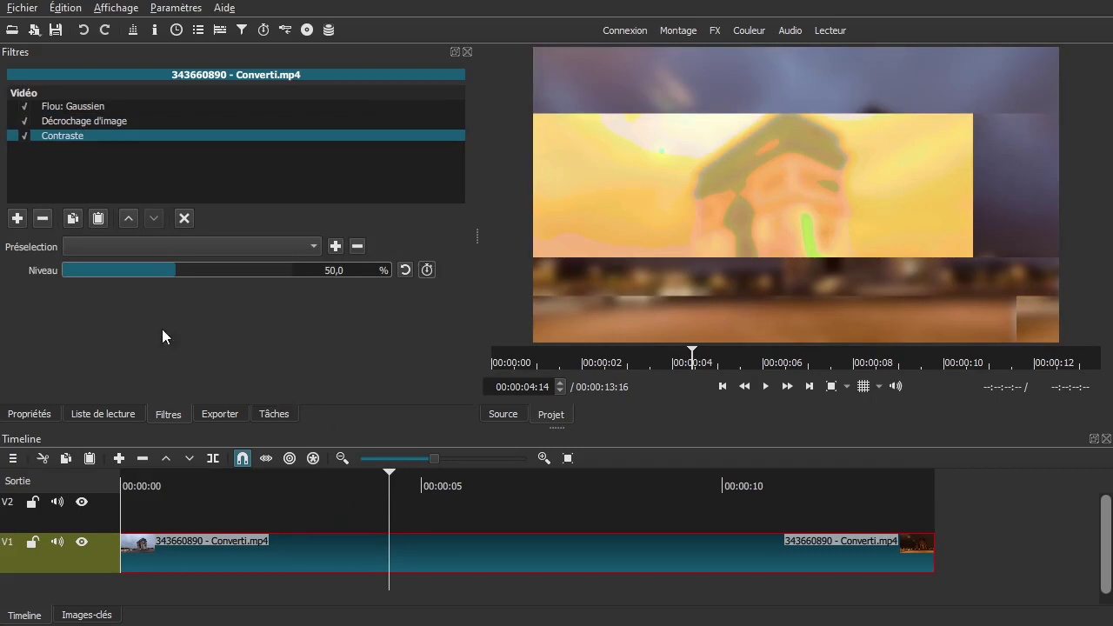
left_click_drag(195, 271, 222, 272)
left_click(206, 503)
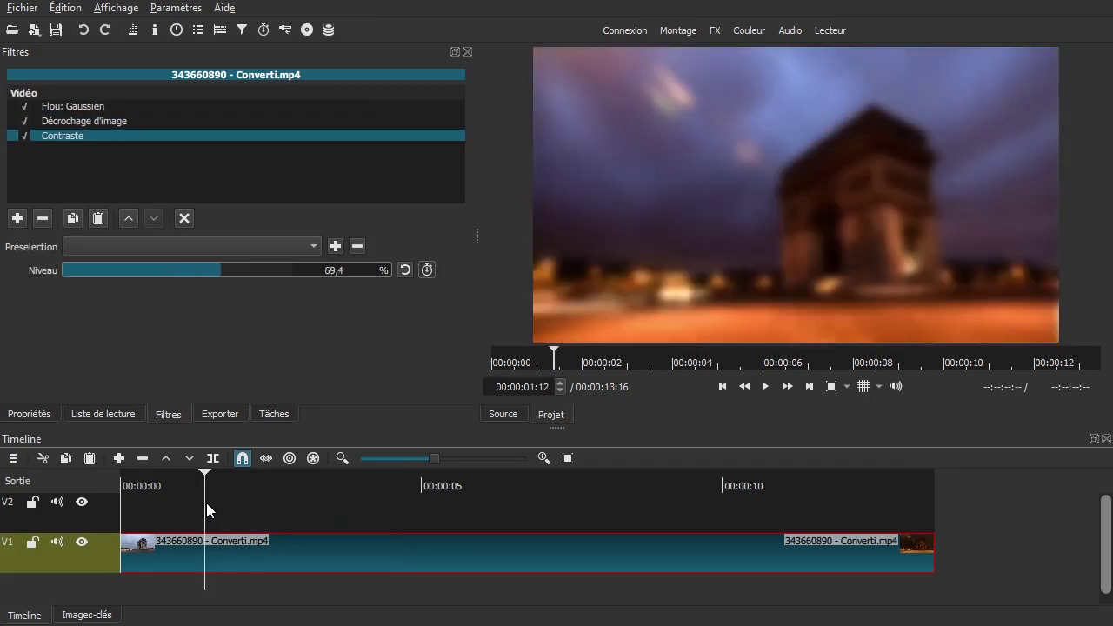
key("space")
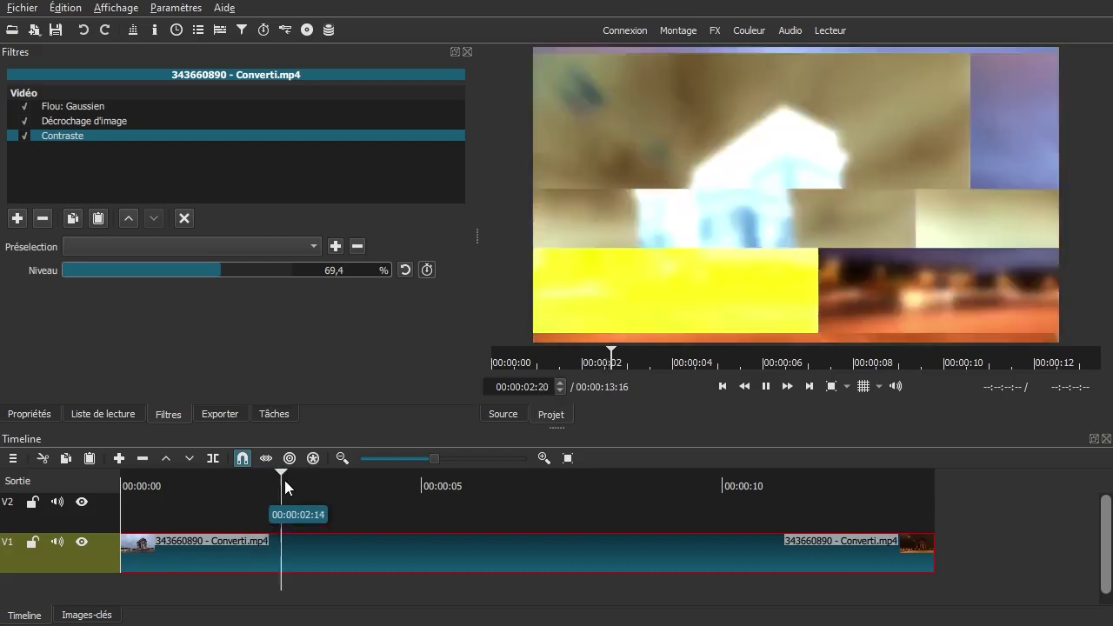
key("space")
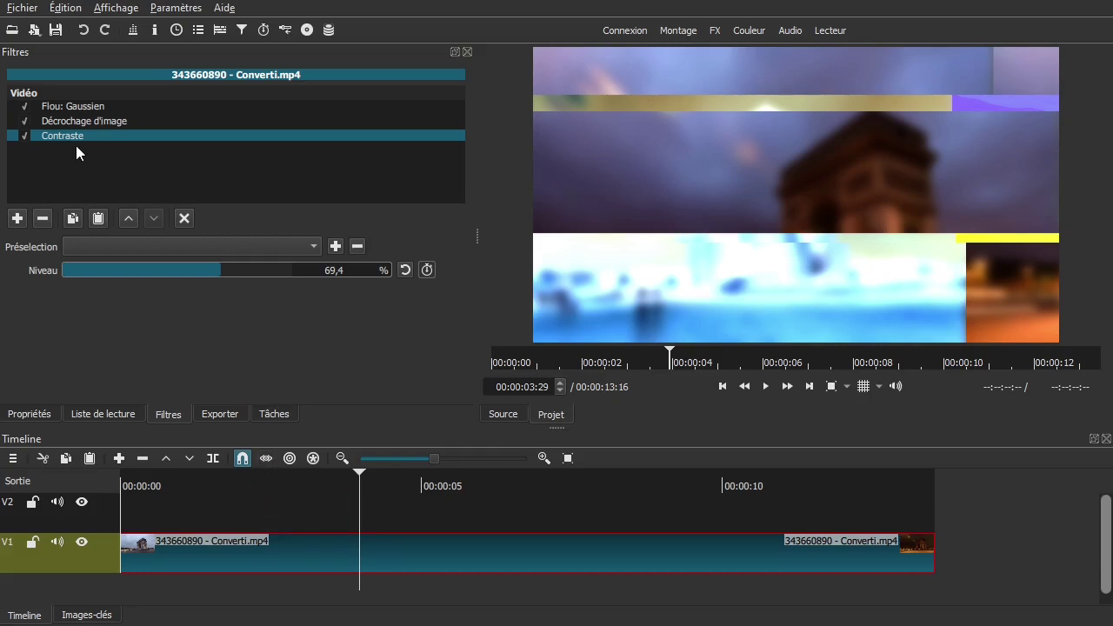
- Remove the contrast, glitch and Gaussian blur filters from the V1 clip and return the playhead to 00:00:01:08
left_click(41, 218)
left_click(41, 218)
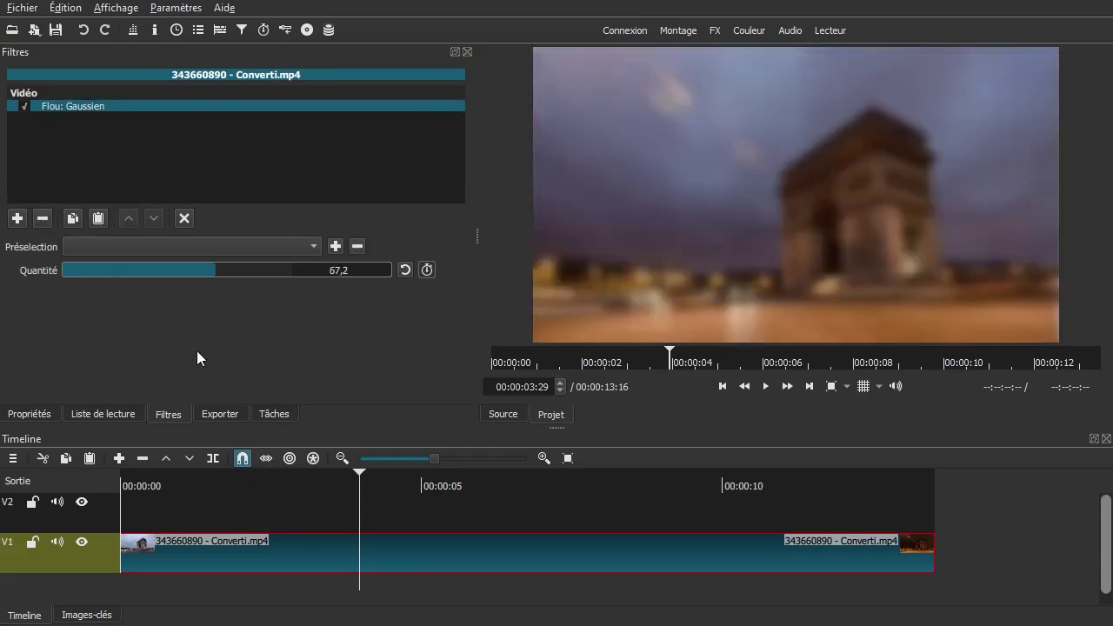
left_click(41, 218)
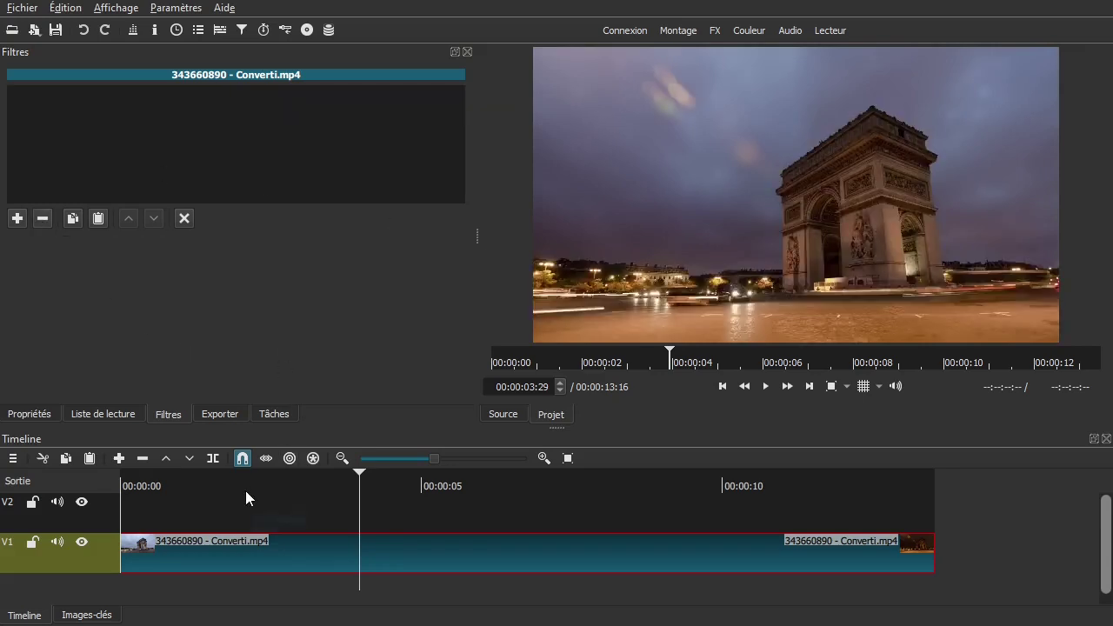
left_click(197, 503)
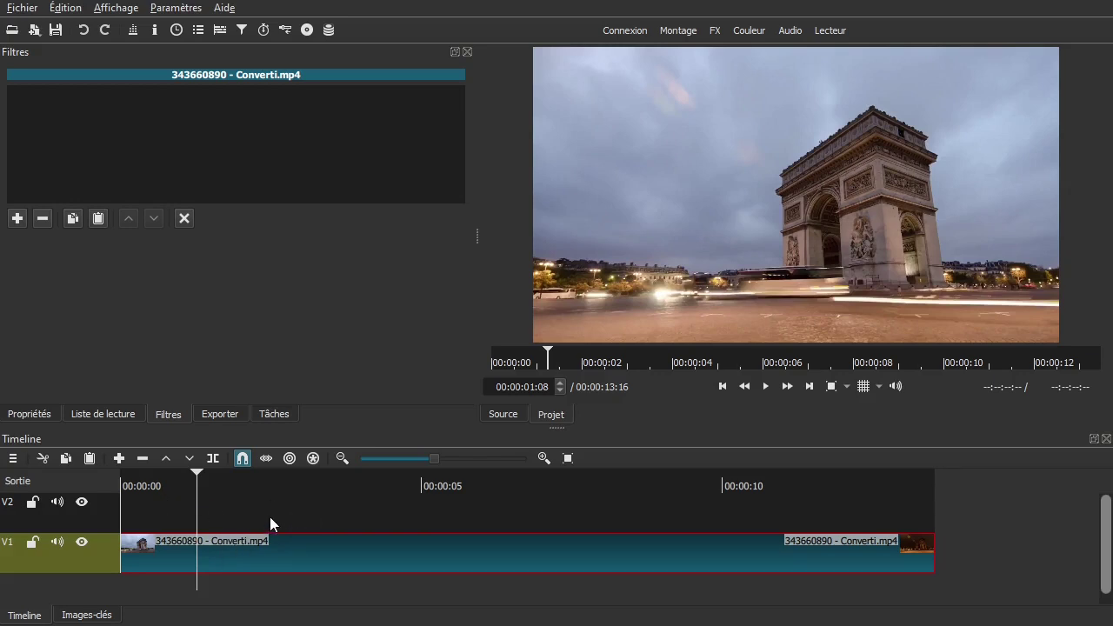
- Show the playlist and examine the Proxy settings, including the storage options, without changing anything
left_click(93, 415)
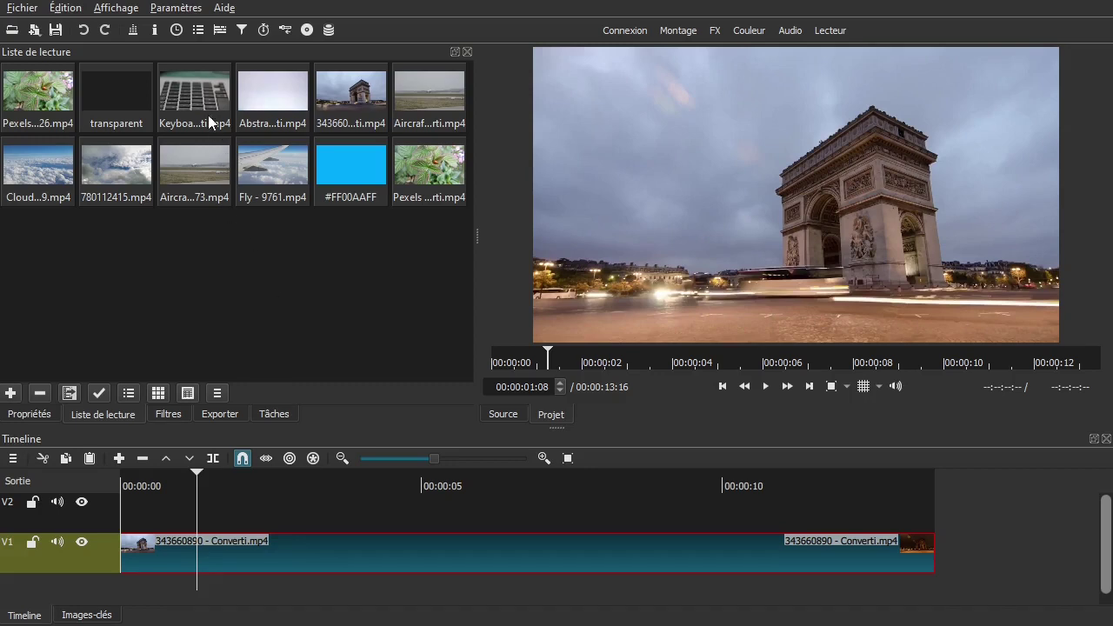
left_click(197, 8)
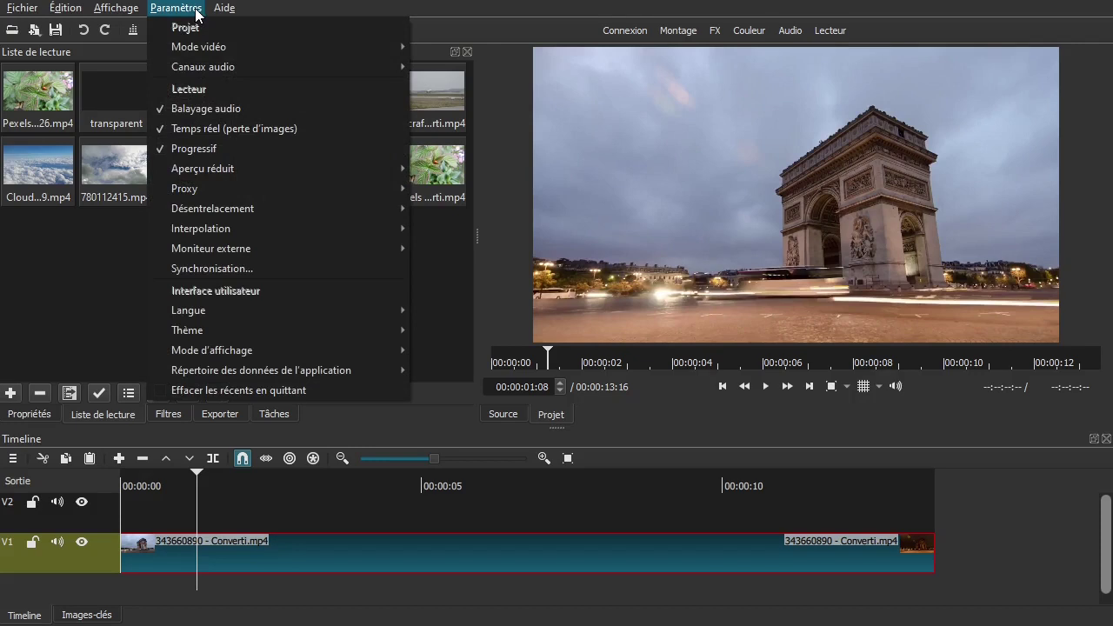
mouse_move(186, 190)
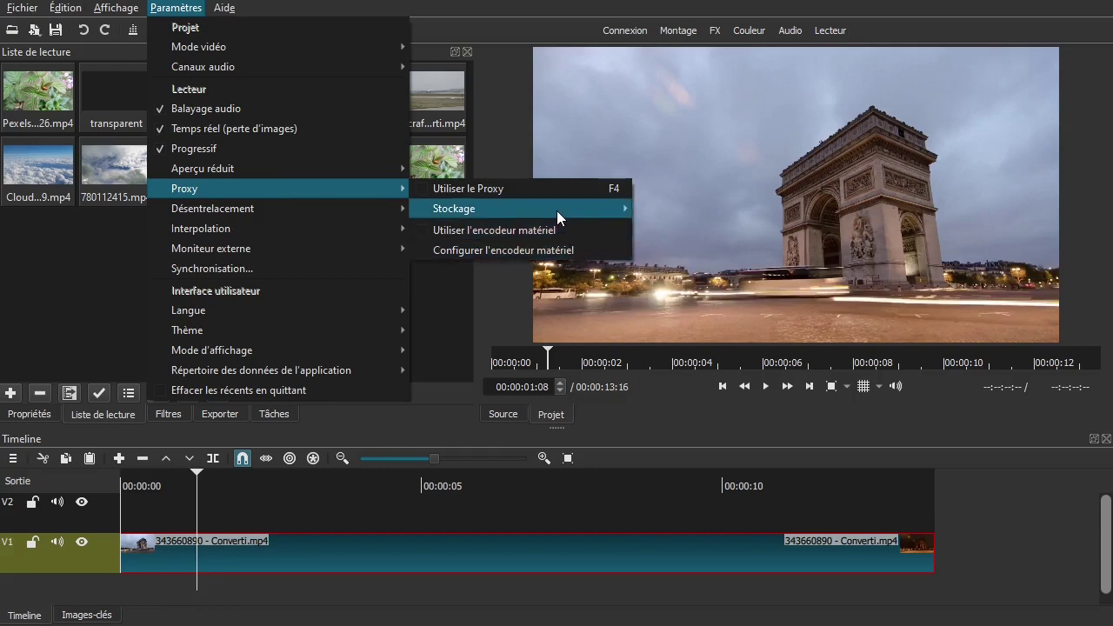
mouse_move(556, 217)
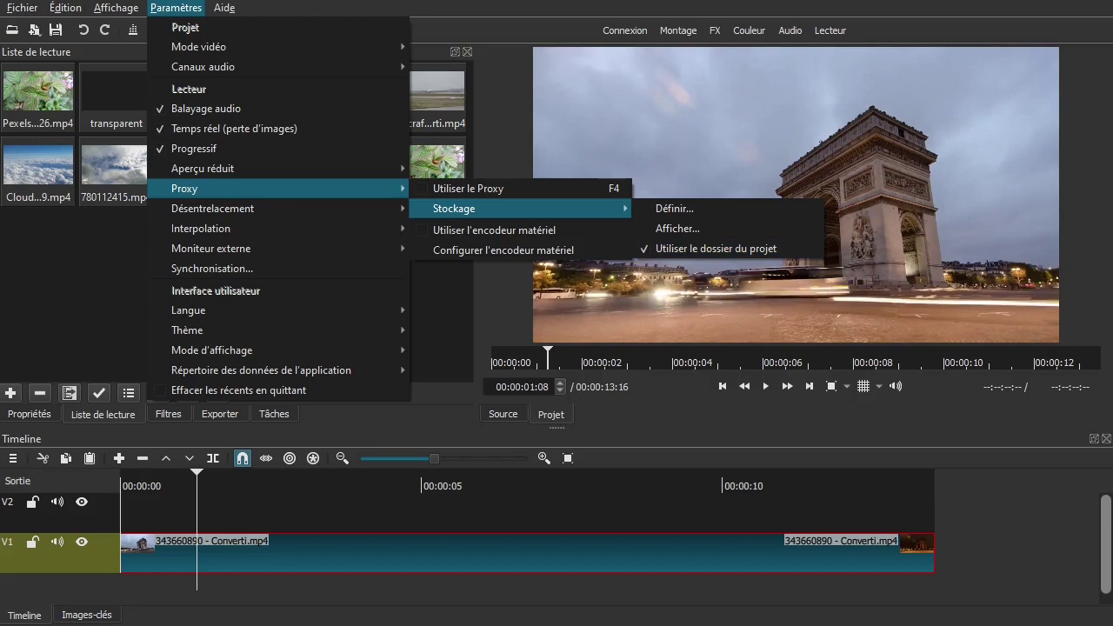
key("Escape")
key("Escape")
key("Escape")
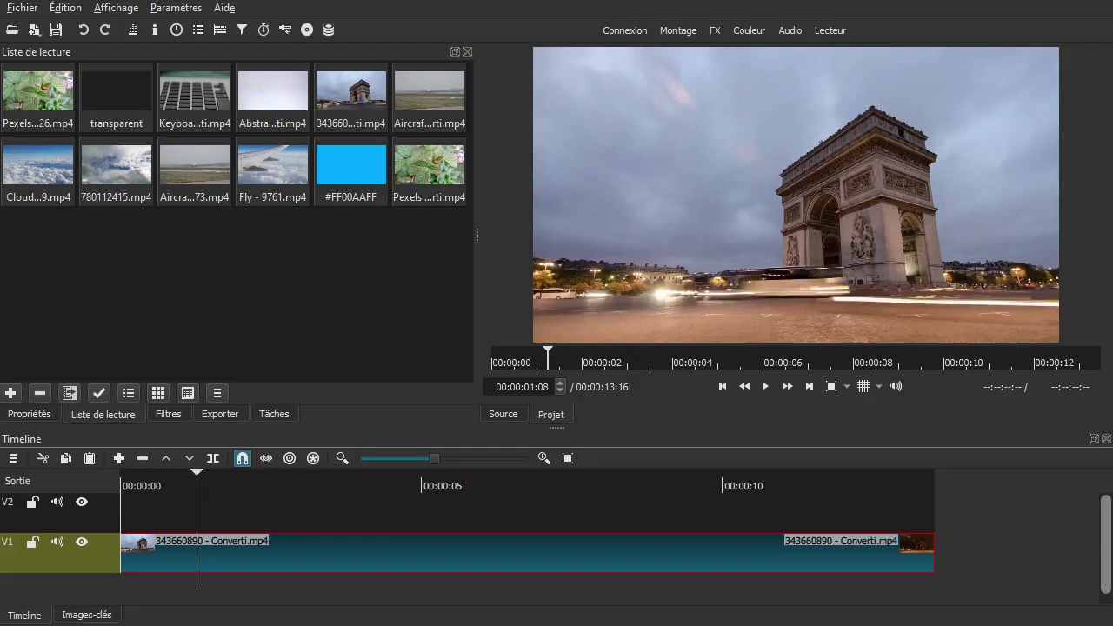
- Switch to File Explorer and look through the media files in the test0001 project folder, including the masque01 and tache images
left_click_drag(1112, 99, 598, 79)
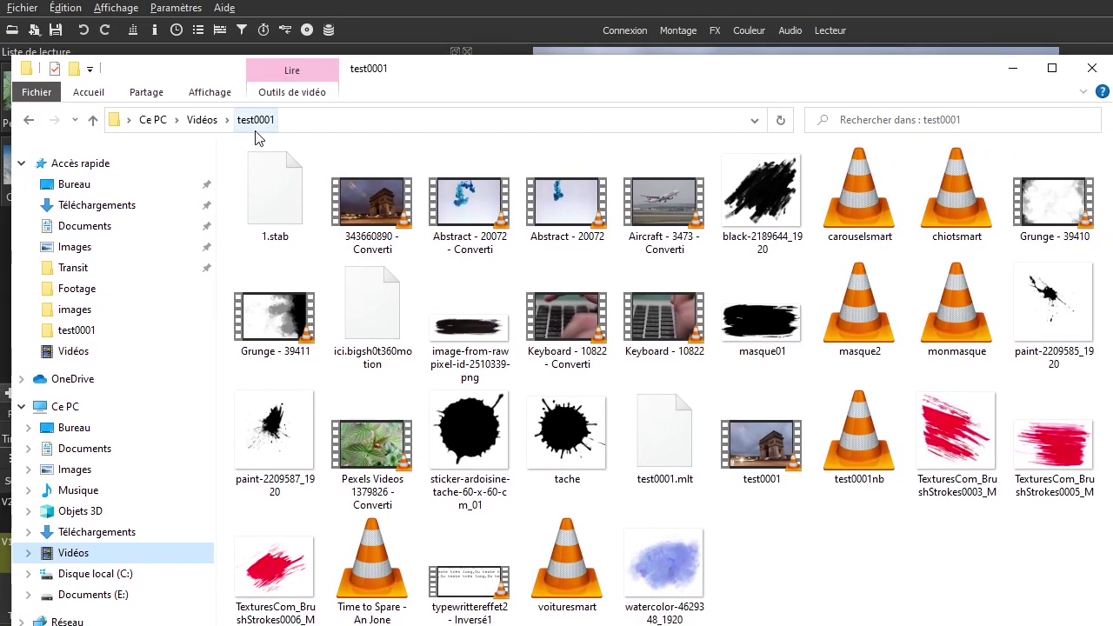
left_click(273, 205)
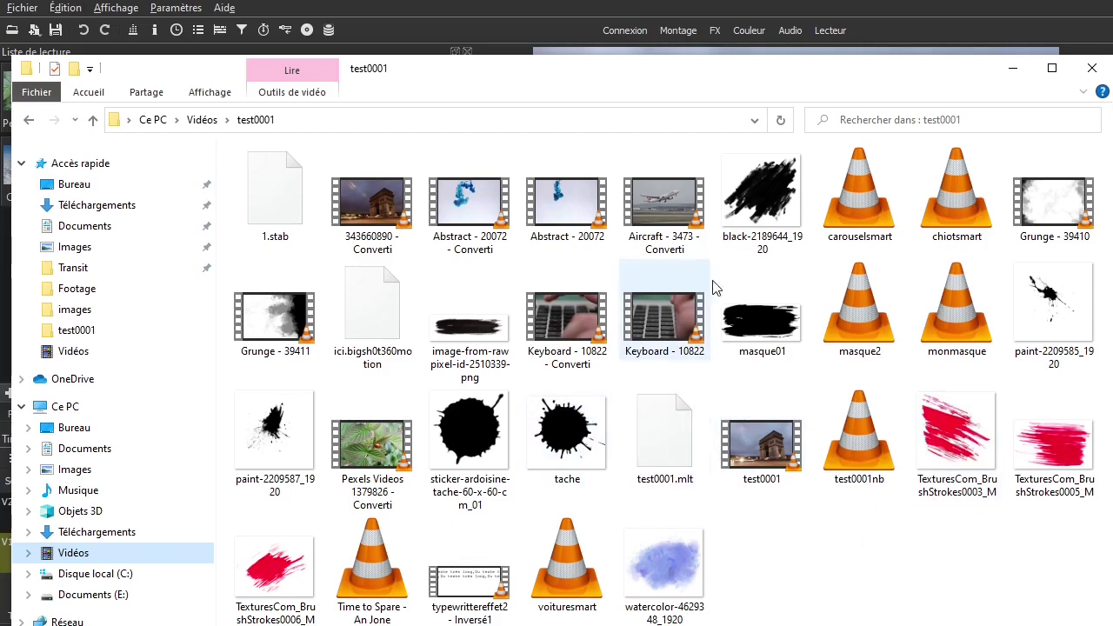
left_click(777, 213)
left_click(765, 323)
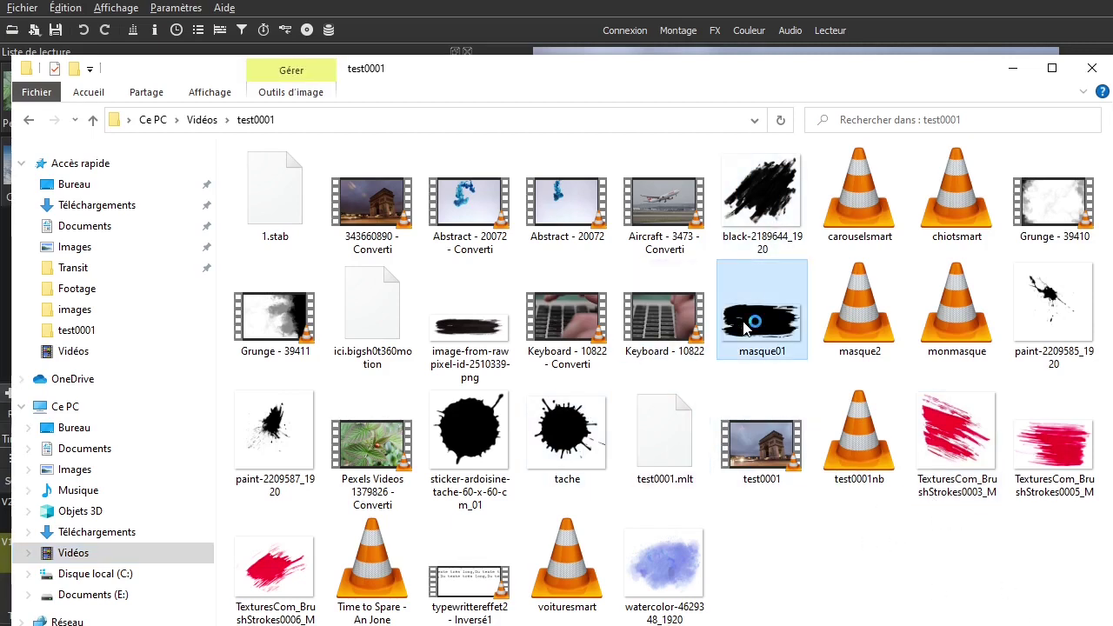
left_click(587, 433)
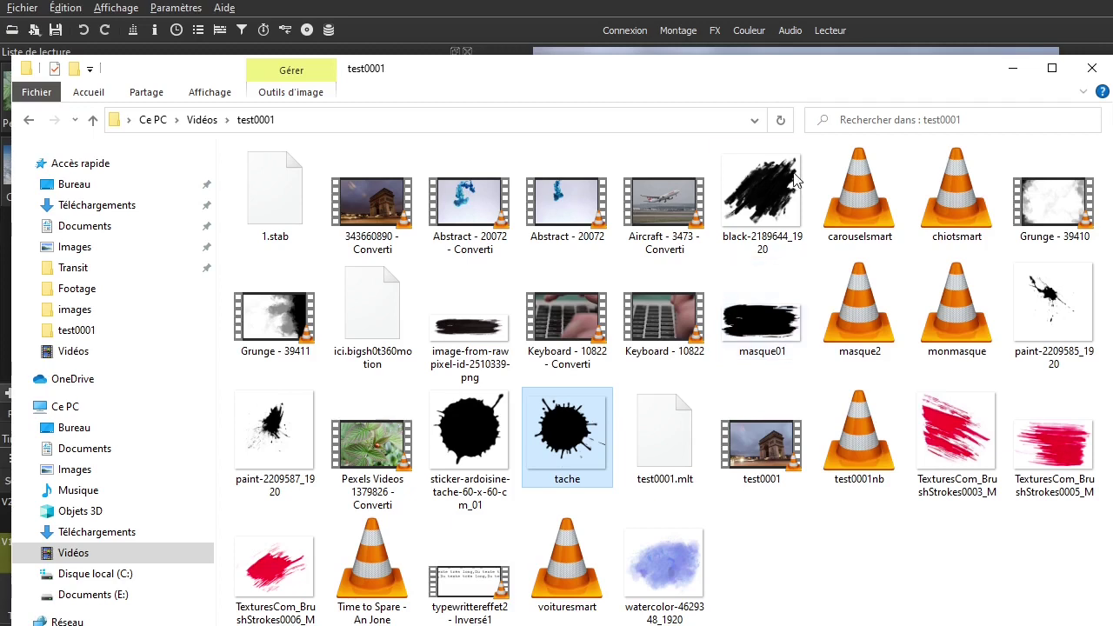
- Look through the video clips, the test0001.mlt project file and the typewriter clip in the test0001 project folder
left_click(871, 207)
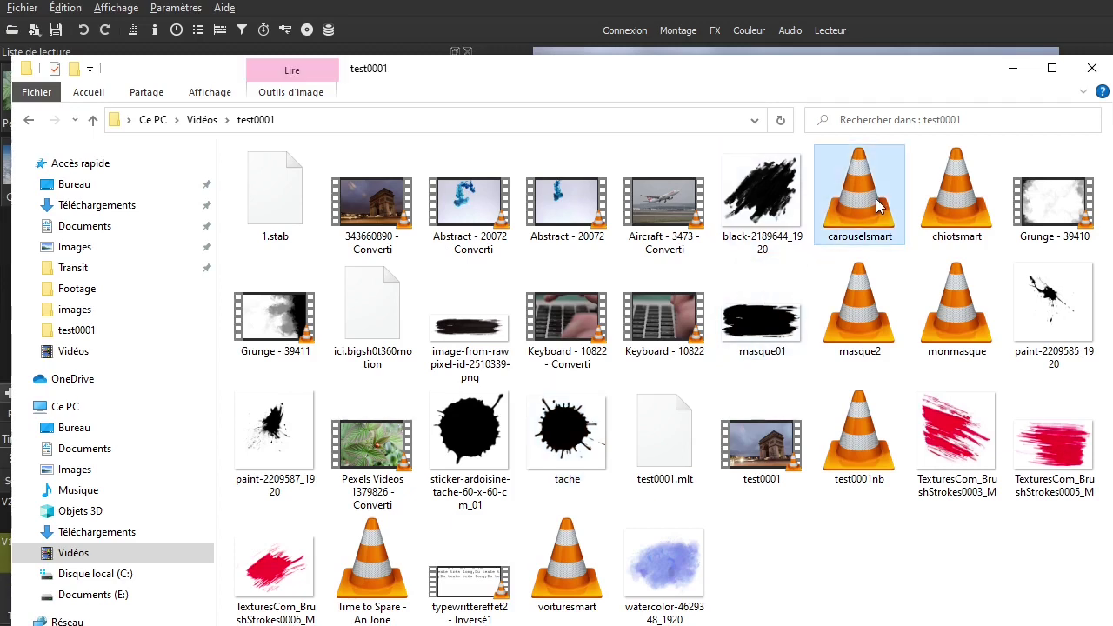
left_click(954, 224)
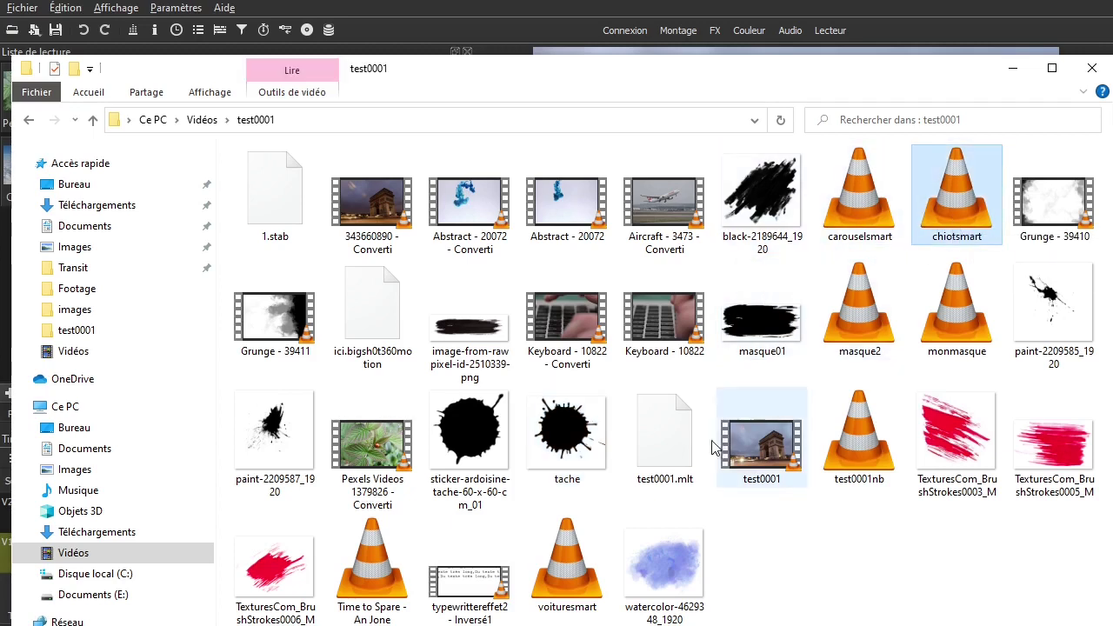
left_click(589, 540)
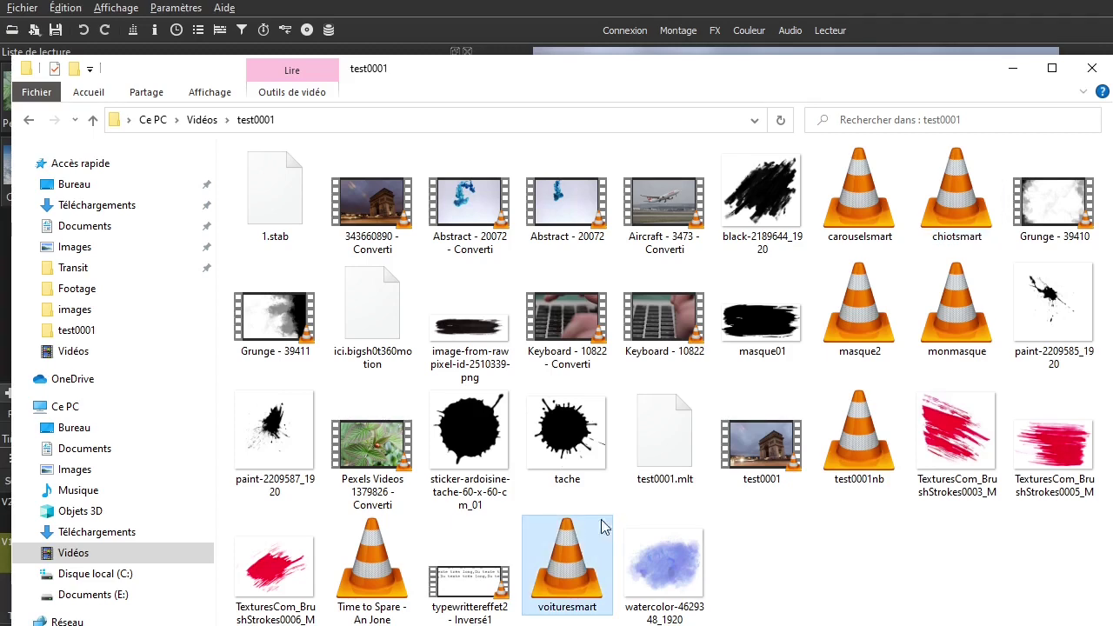
left_click(267, 348)
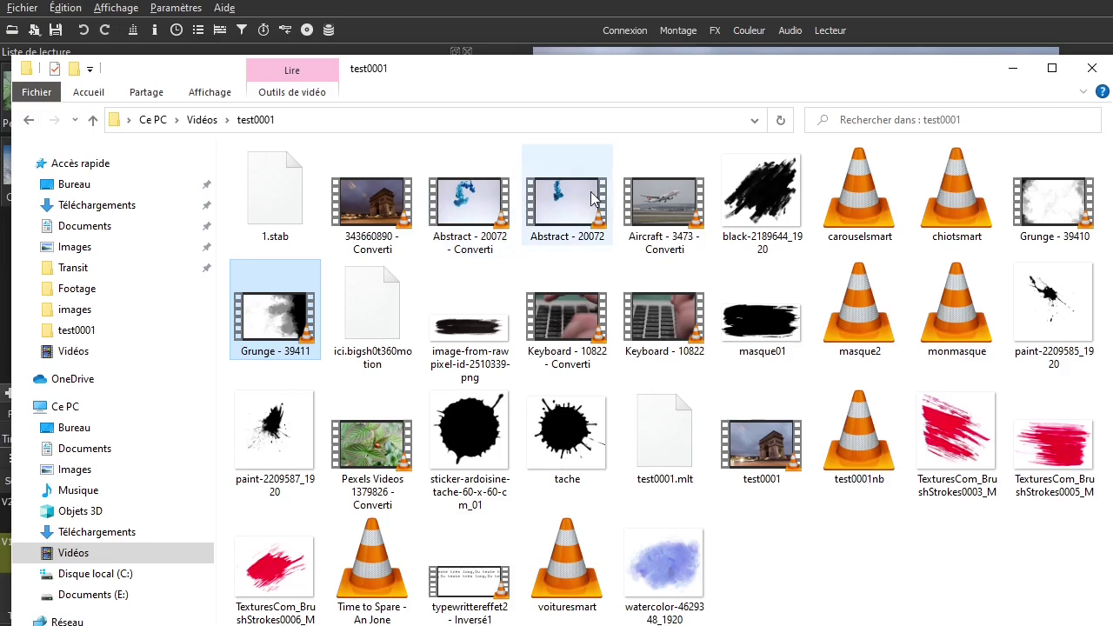
left_click(647, 191)
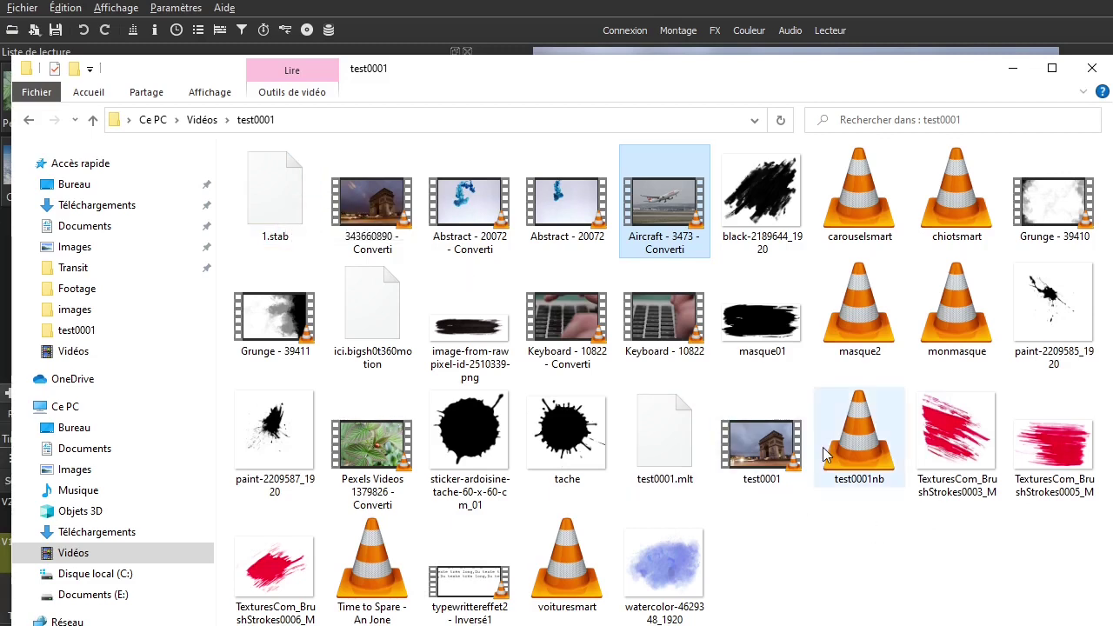
left_click(681, 454)
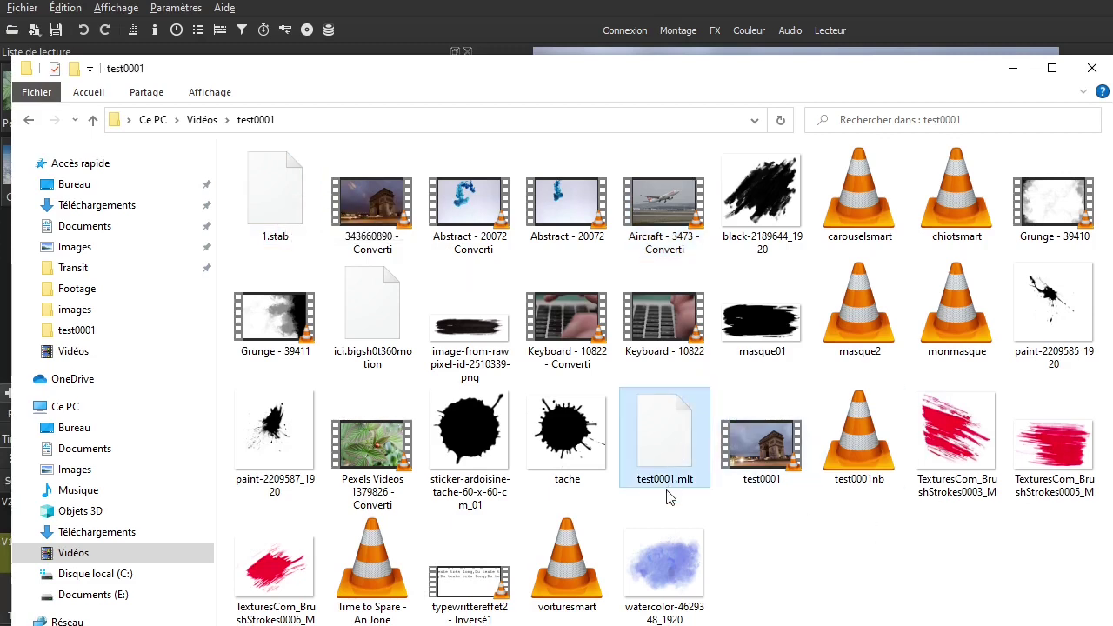
mouse_move(691, 494)
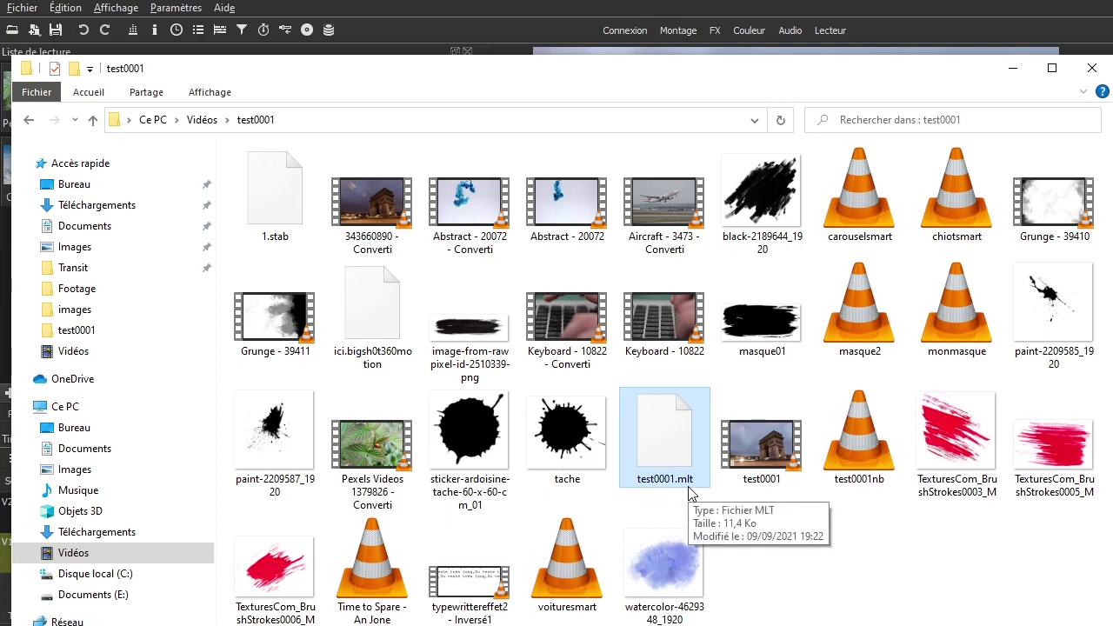
left_click_drag(396, 77, 339, 58)
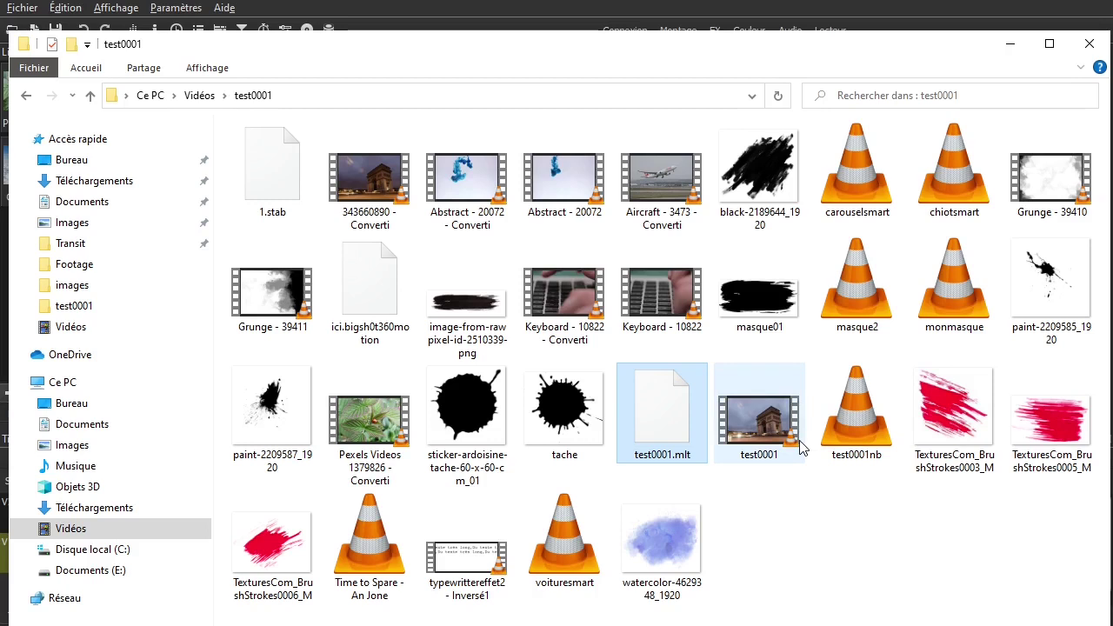
left_click(452, 569)
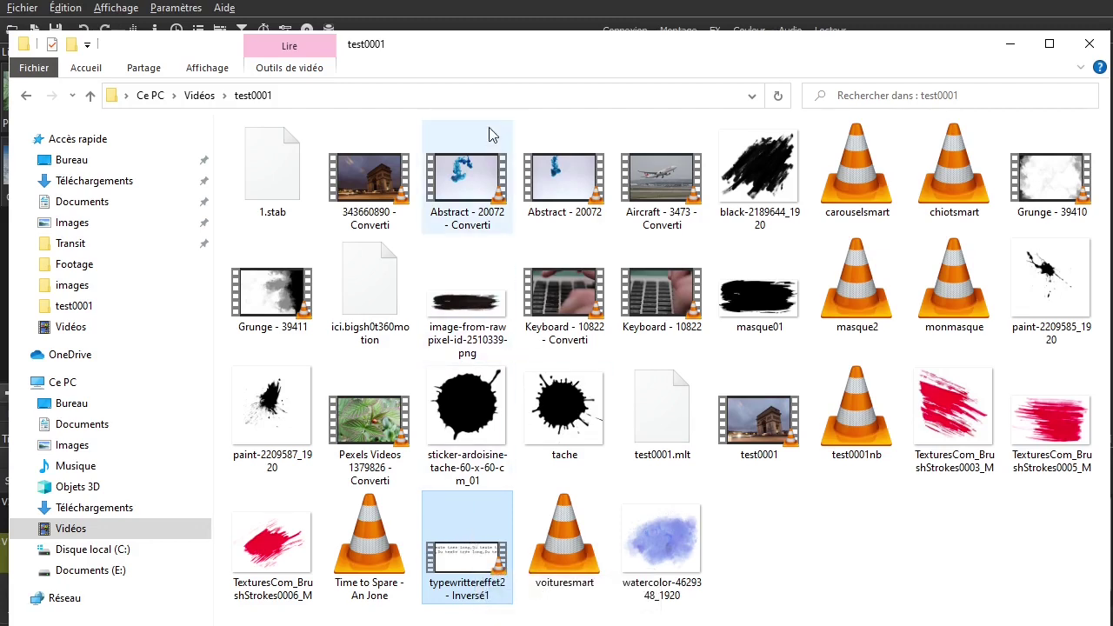
mouse_move(490, 50)
left_mouse_down()
mouse_move(504, 35)
mouse_move(511, 46)
left_mouse_up()
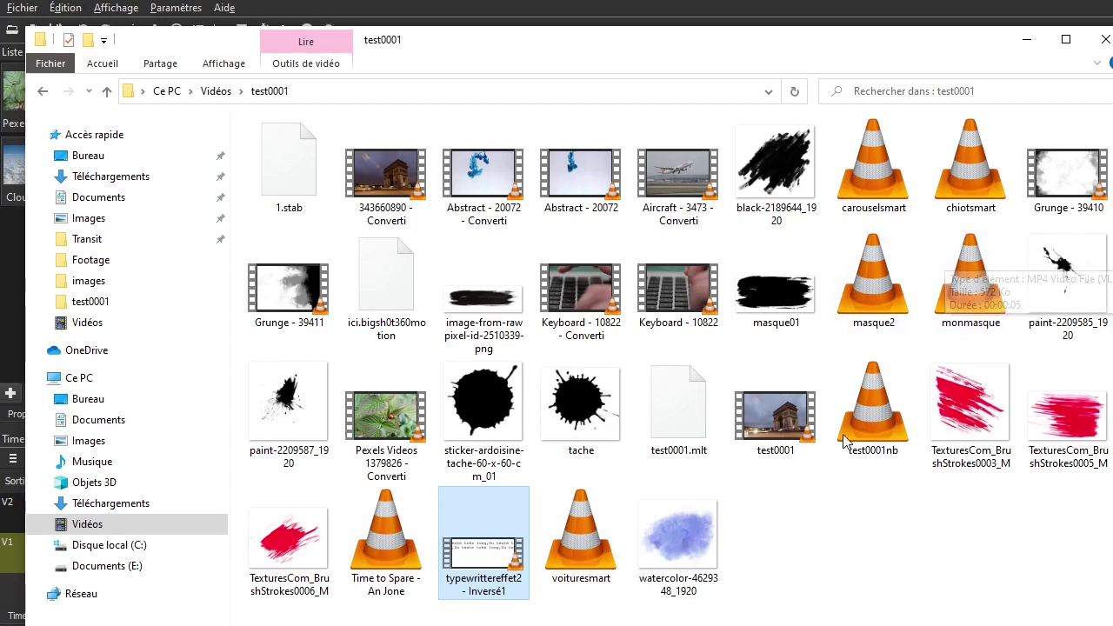
- Open the test0001nb video in VLC, close the player and move File Explorer out of the way to return to Shotcut
left_click(888, 426)
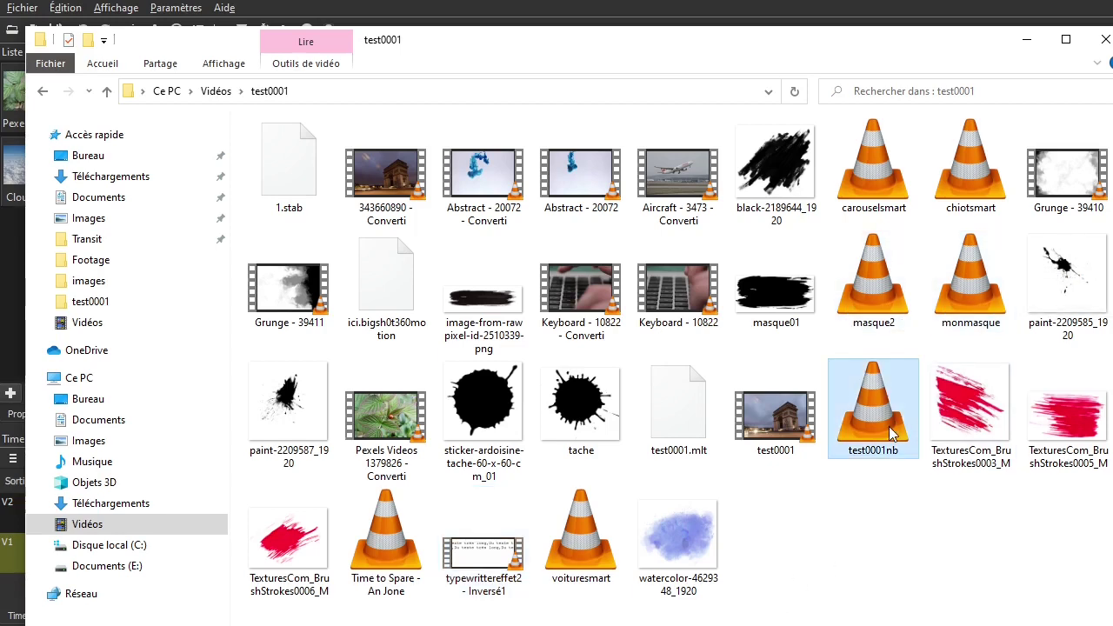
double_click(889, 426)
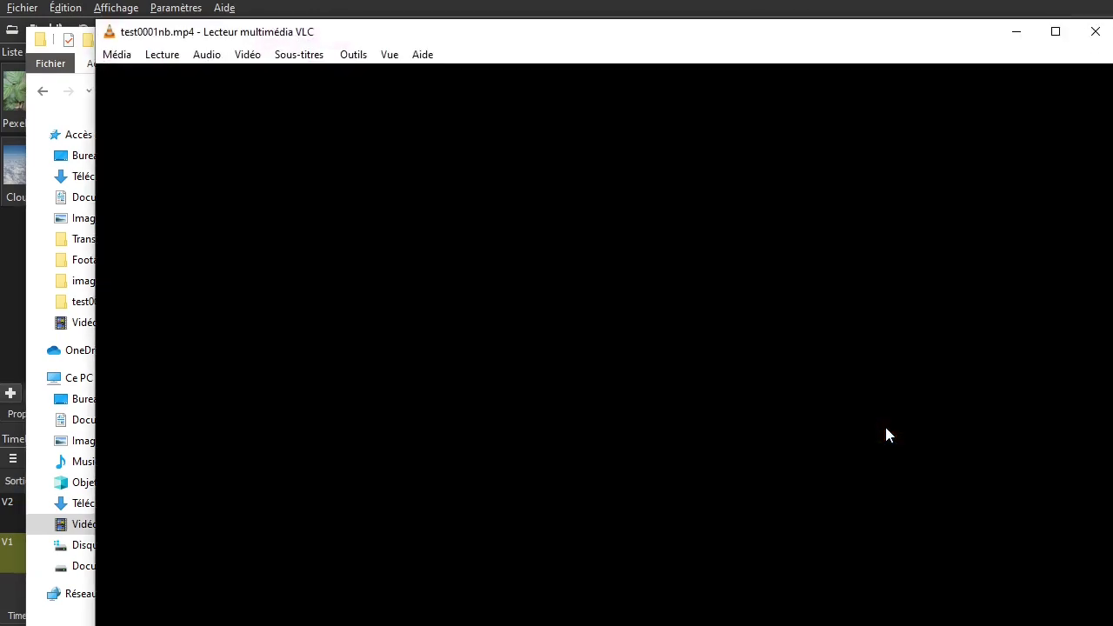
left_click(1097, 35)
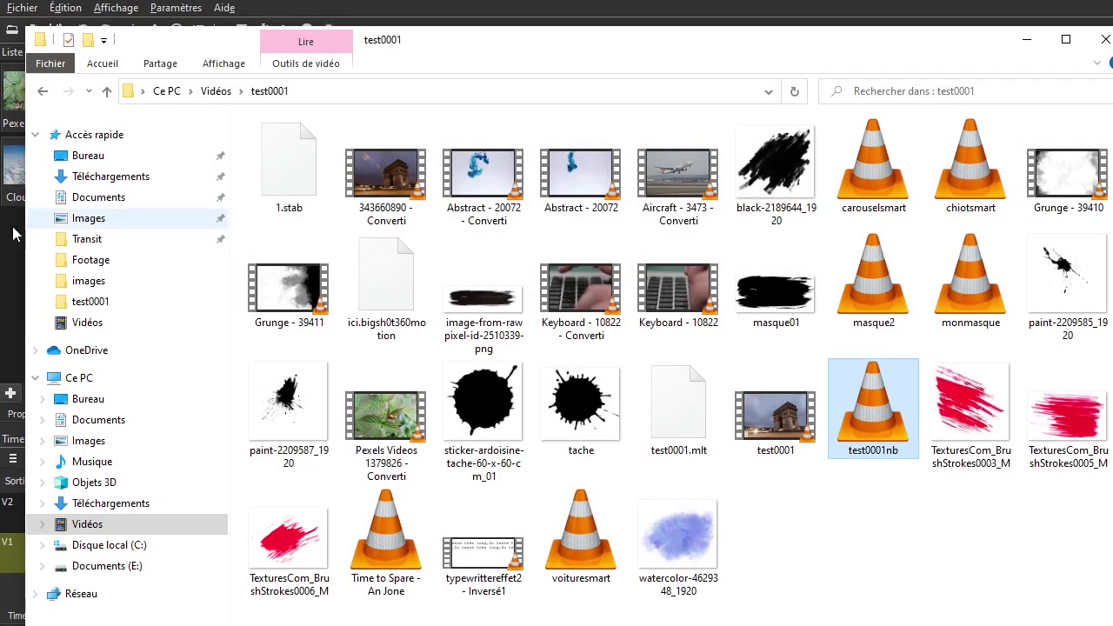
left_click_drag(385, 44, 1112, 128)
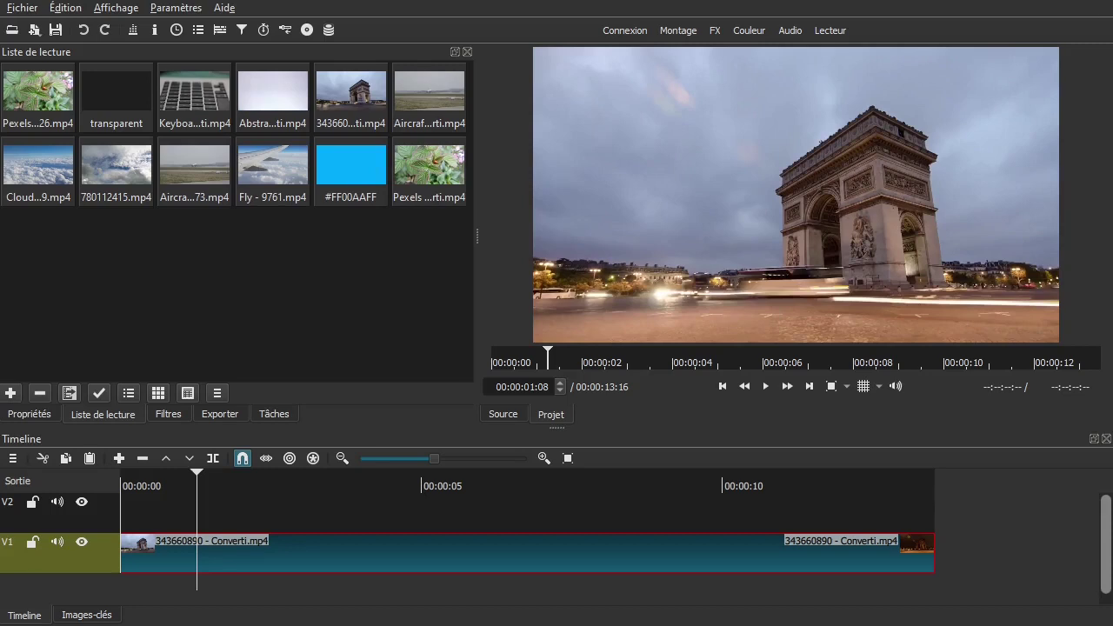
- Examine the Proxy storage options and the timeline's export settings without changing anything, and return to the playlist
left_click(177, 9)
mouse_move(206, 169)
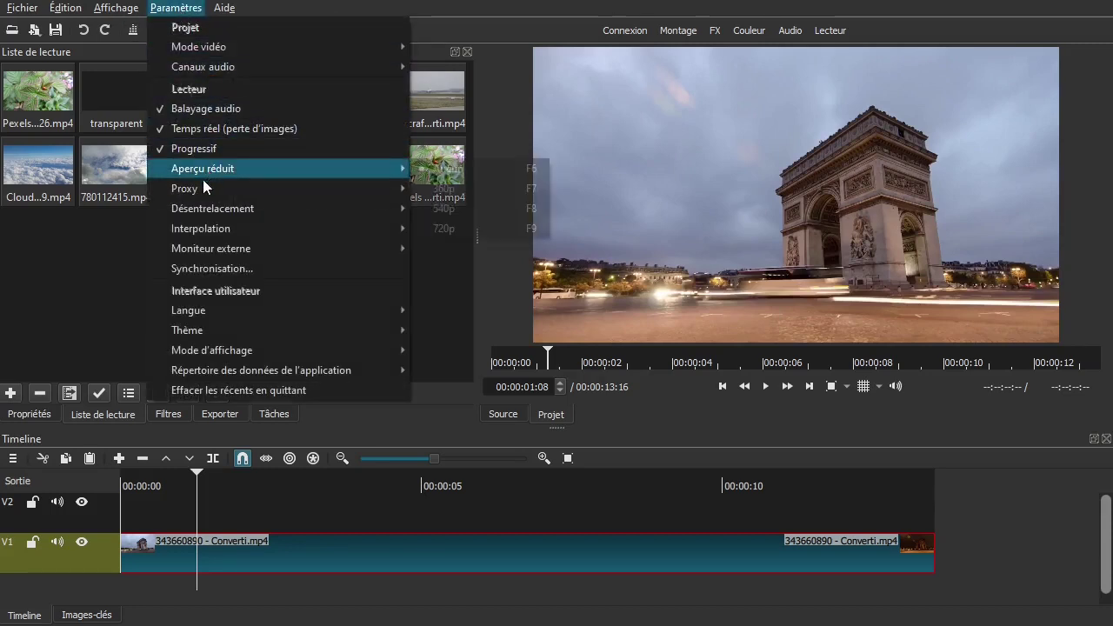
mouse_move(329, 180)
mouse_move(502, 209)
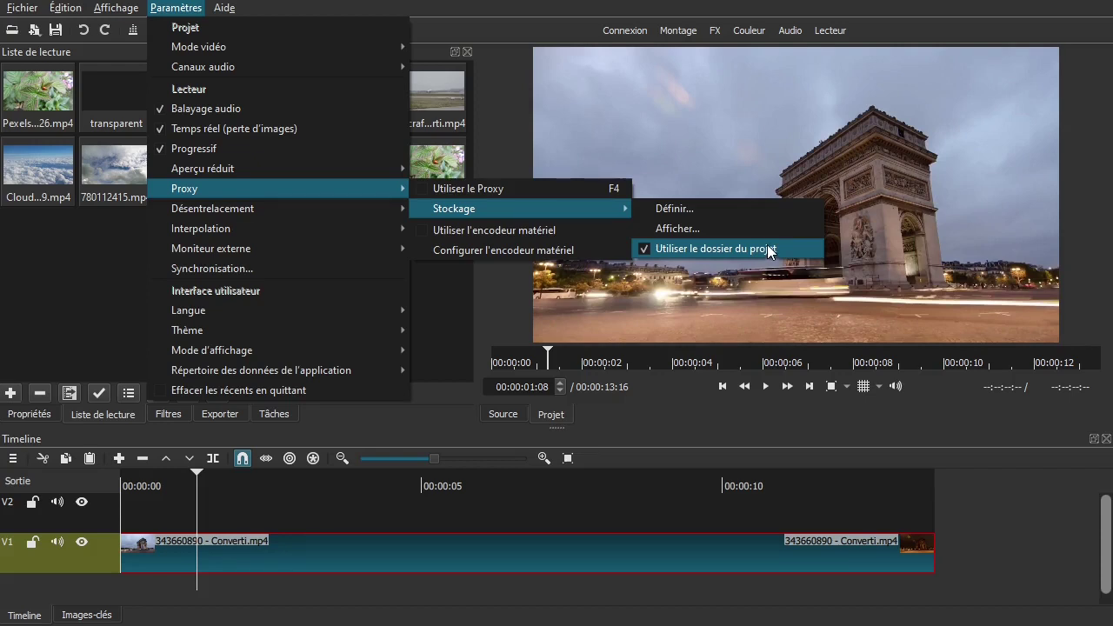
left_click(444, 322)
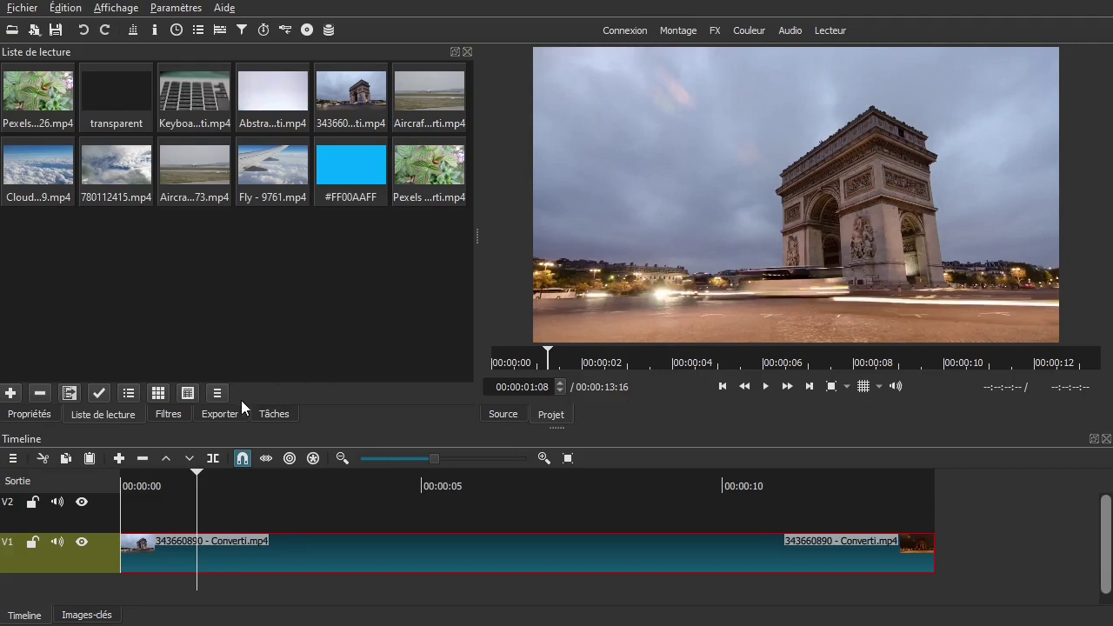
left_click(221, 414)
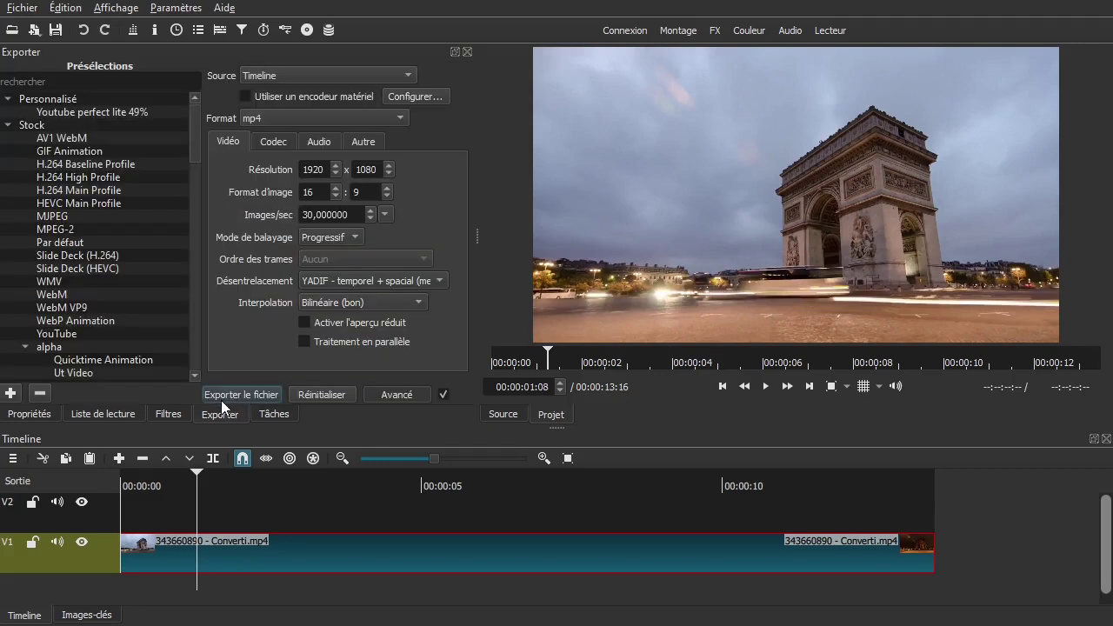
left_click(131, 414)
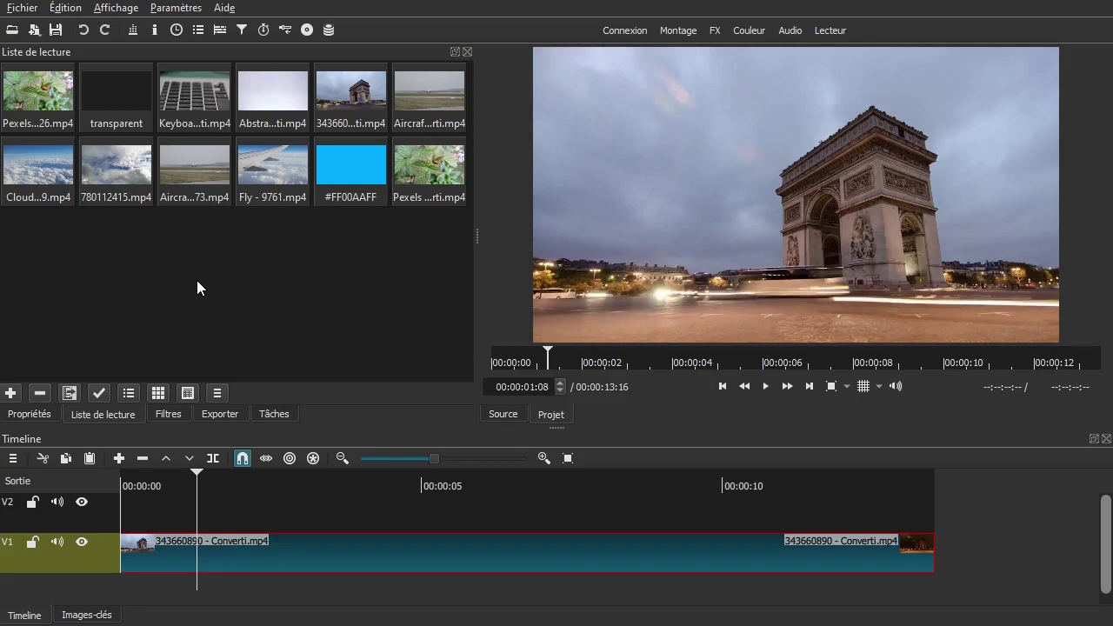
- Enable proxy use for the project and create the missing proxies for all its files
left_click(171, 11)
mouse_move(233, 193)
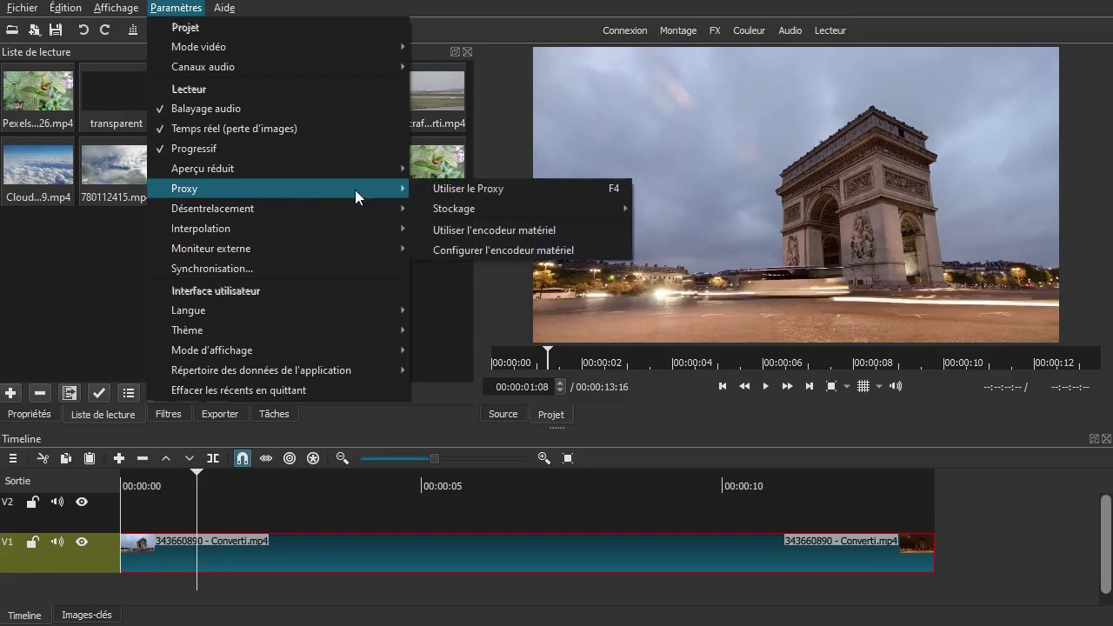
left_click(465, 190)
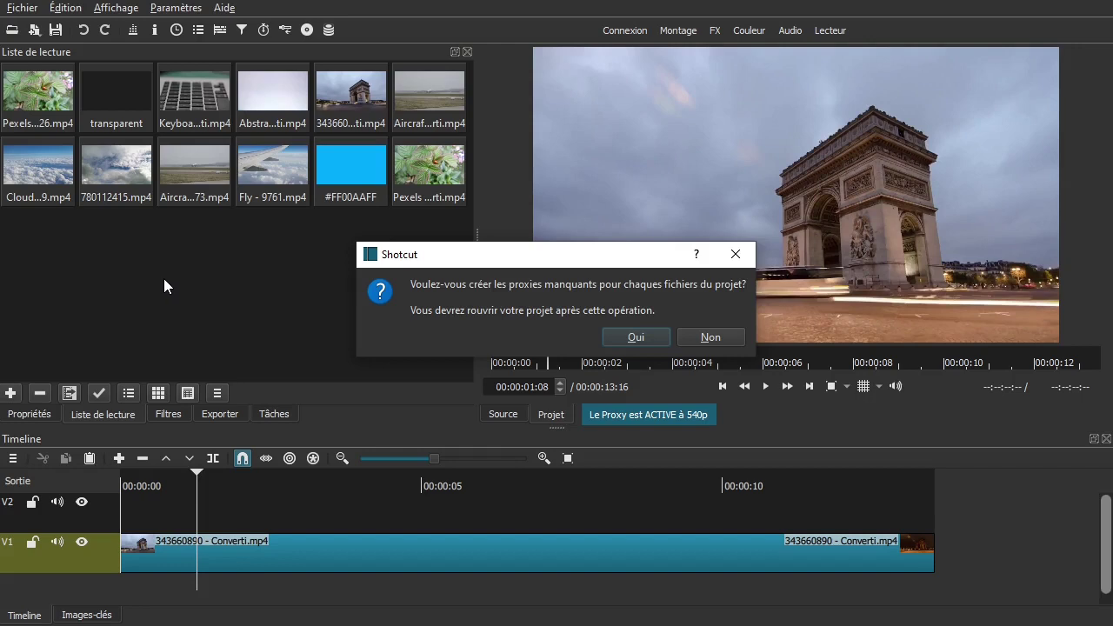
left_click(637, 342)
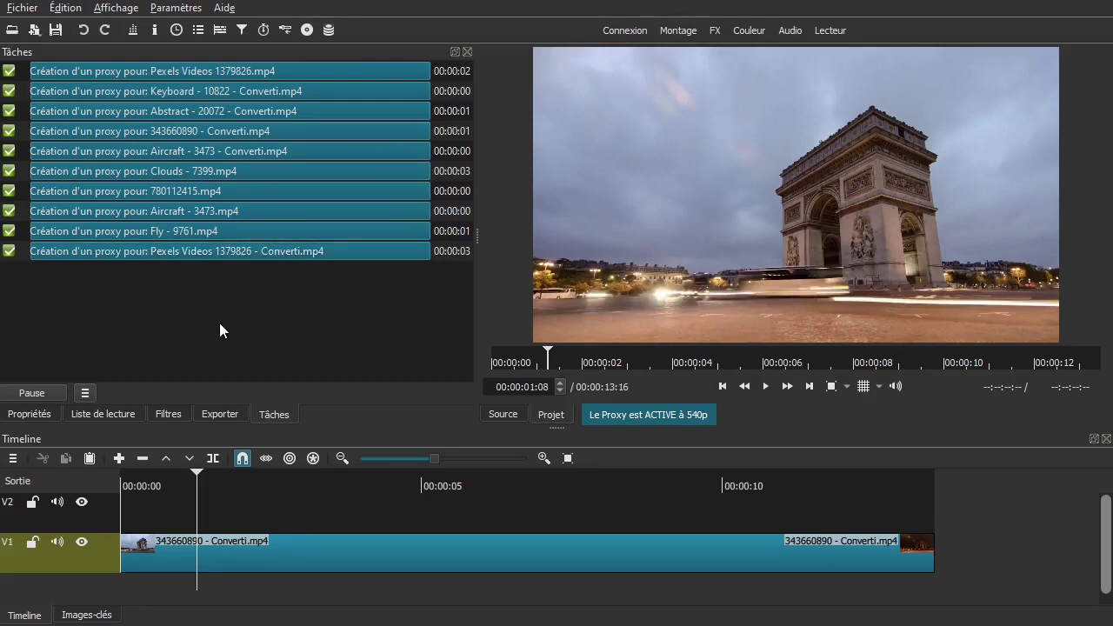
- Show the playlist, save and close the project, and reopen test0001.mlt from the recent projects
left_click(118, 417)
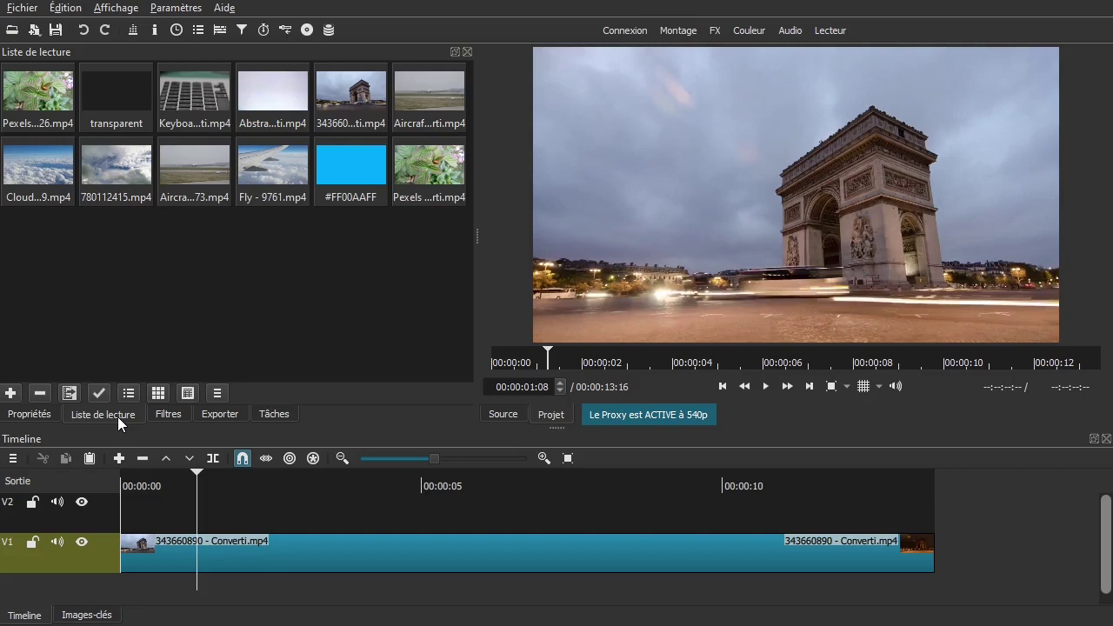
left_click(57, 30)
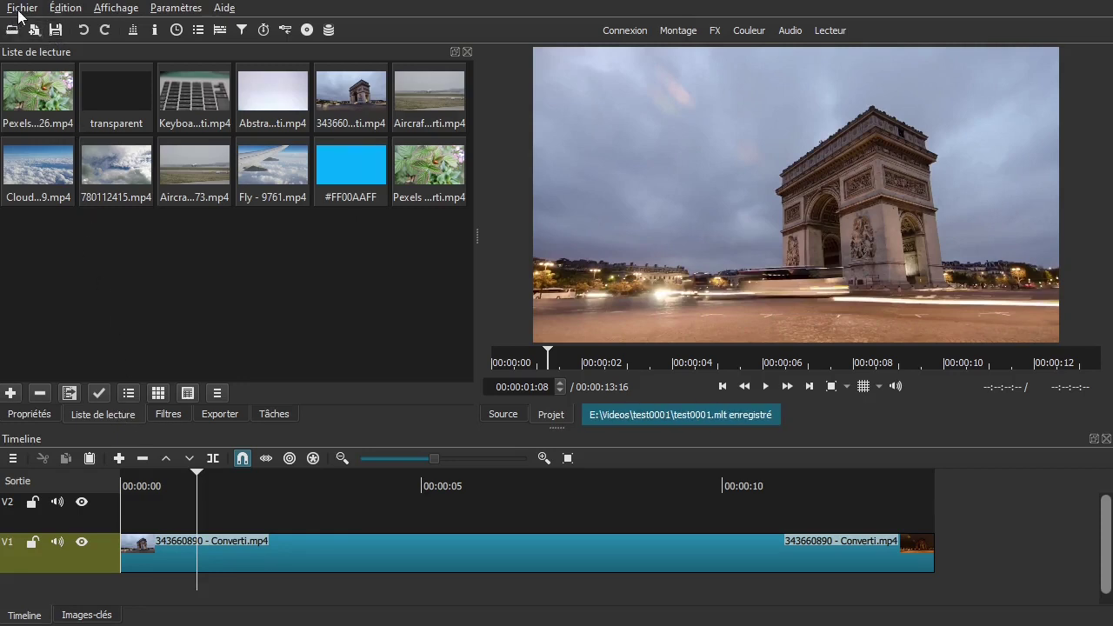
left_click(20, 8)
left_click(26, 207)
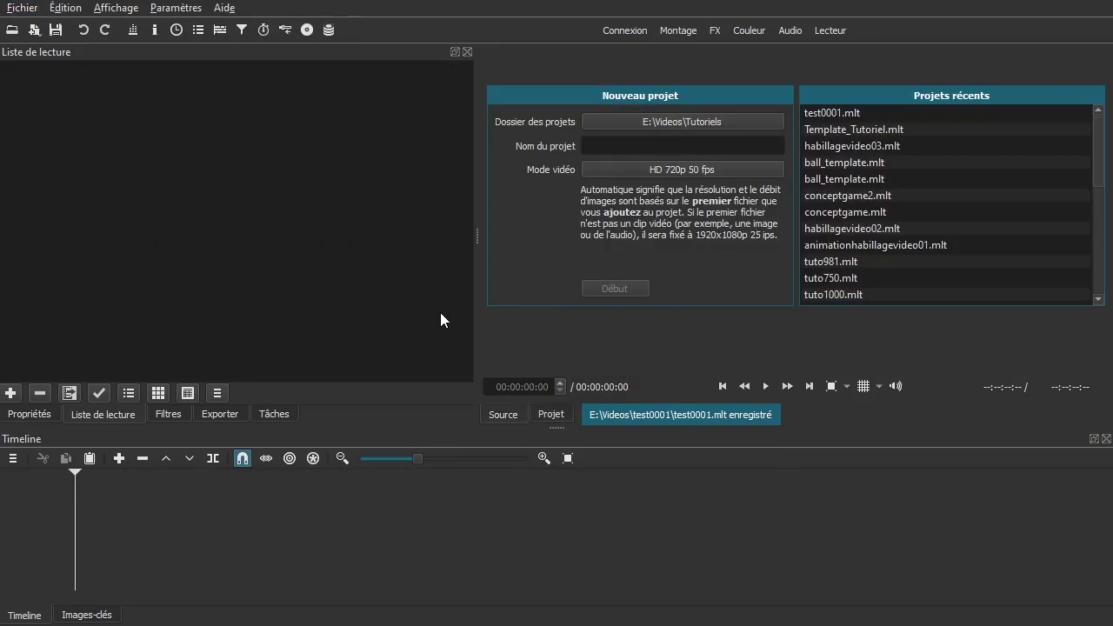
left_click(833, 112)
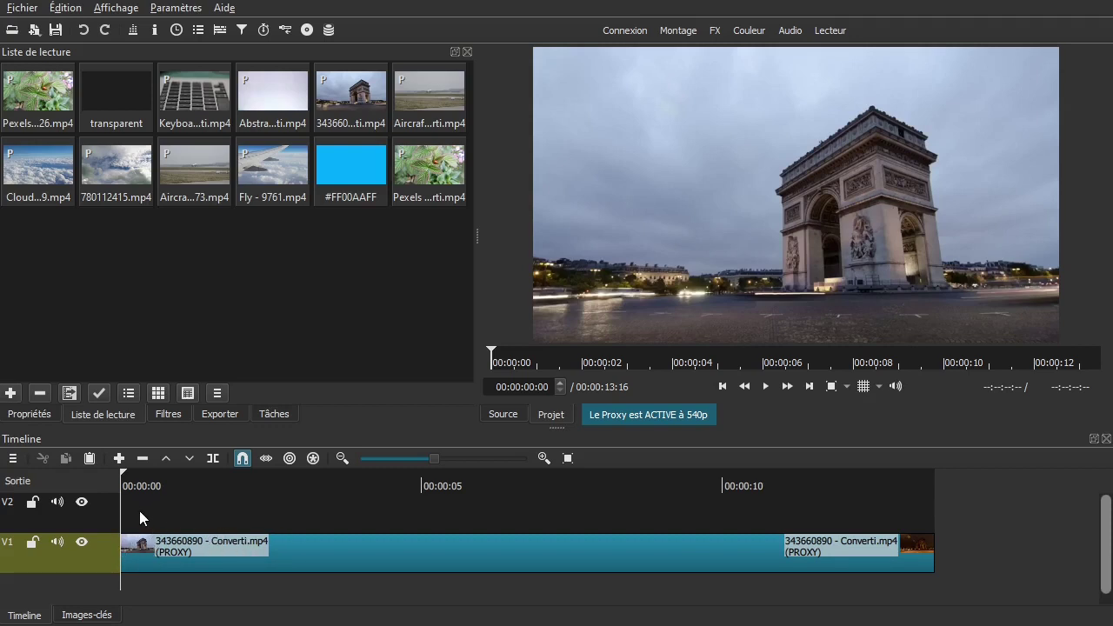
- Scrub through the start of the V1 proxy clip and play it from 00:00:00:10 to 00:00:05:10
left_click_drag(141, 510, 215, 505)
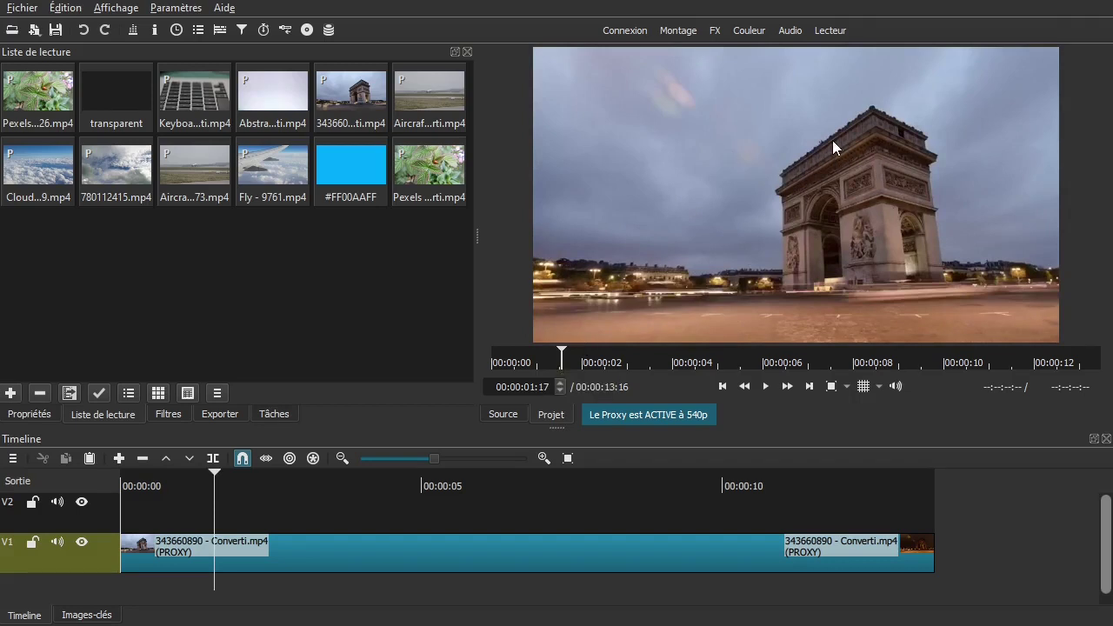
left_click(142, 514)
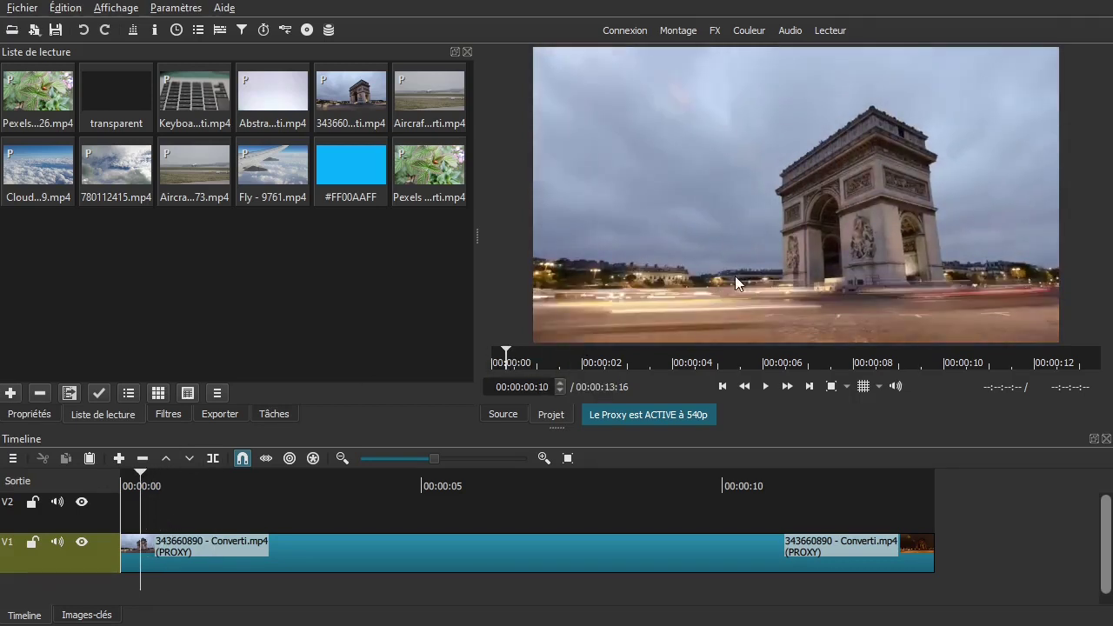
left_click(844, 151)
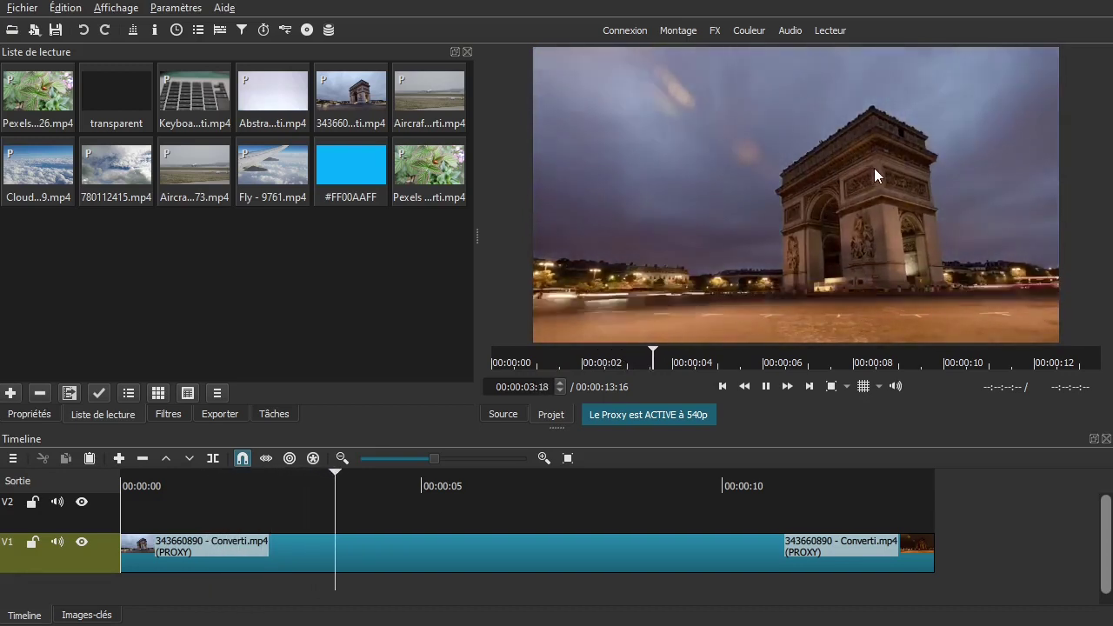
left_click(869, 183)
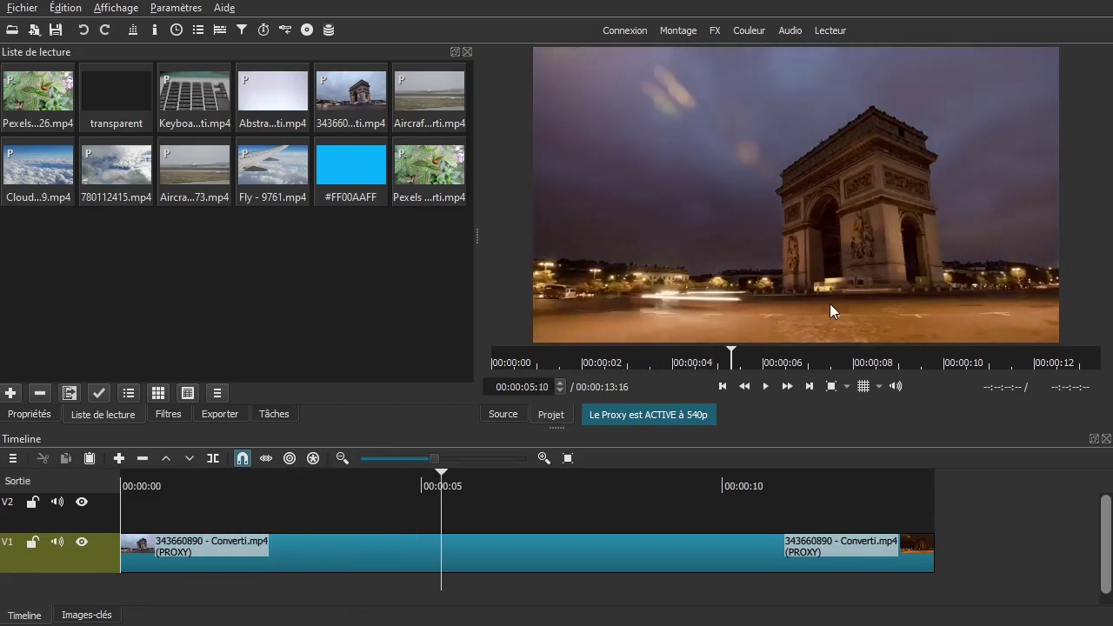
- Check the proxy's image quality at 300 % and 100 % preview zoom, and play the clip from 00:00:05:10
left_click(846, 386)
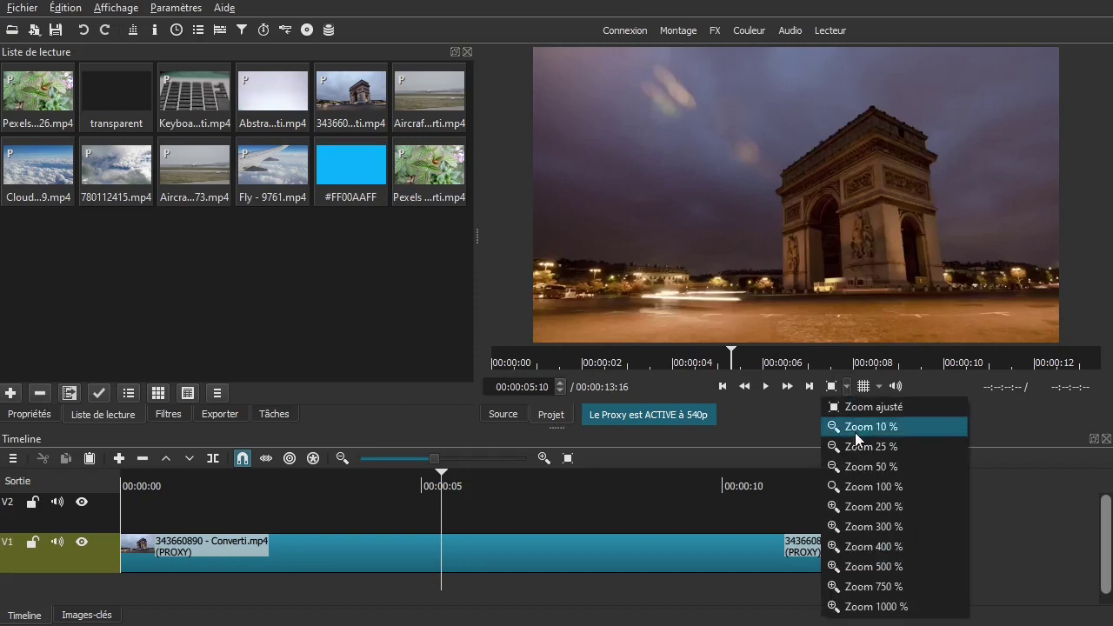
left_click(858, 526)
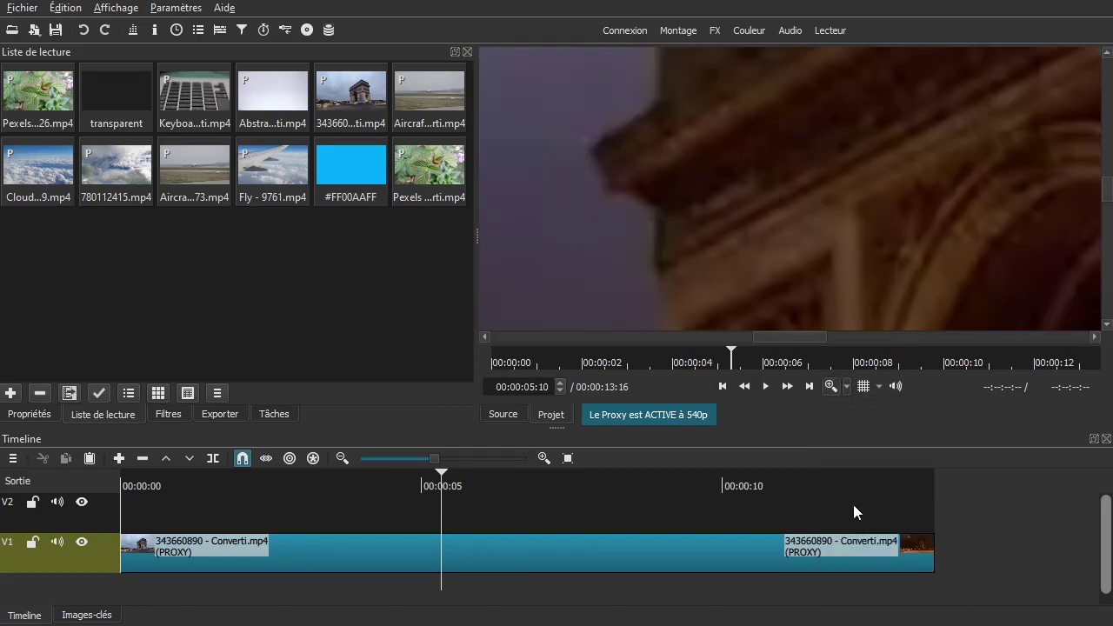
left_click(847, 388)
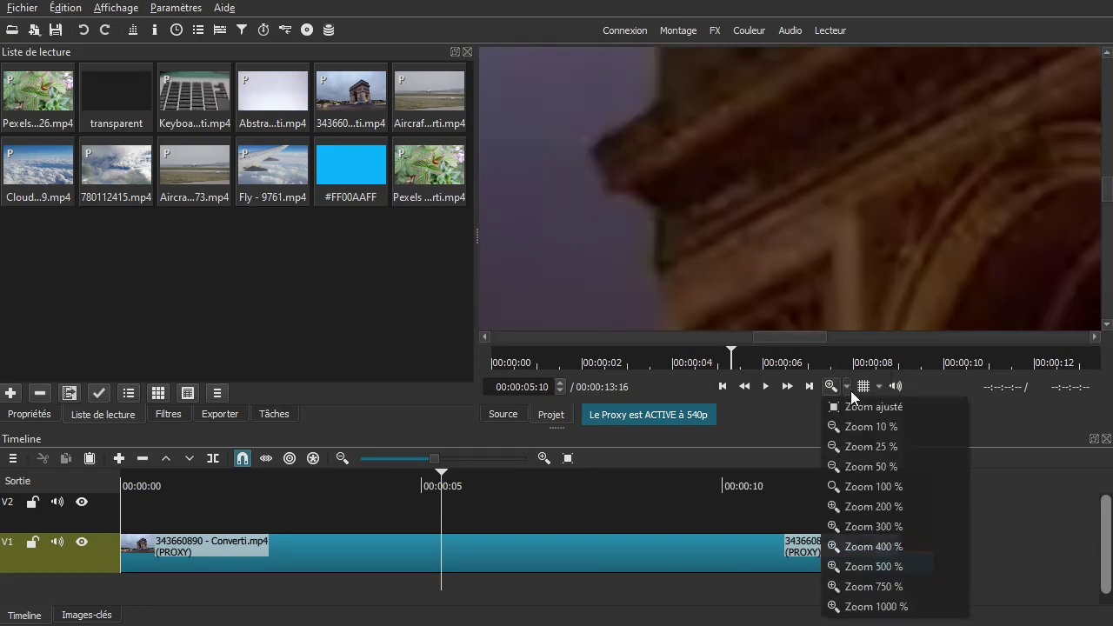
left_click(855, 488)
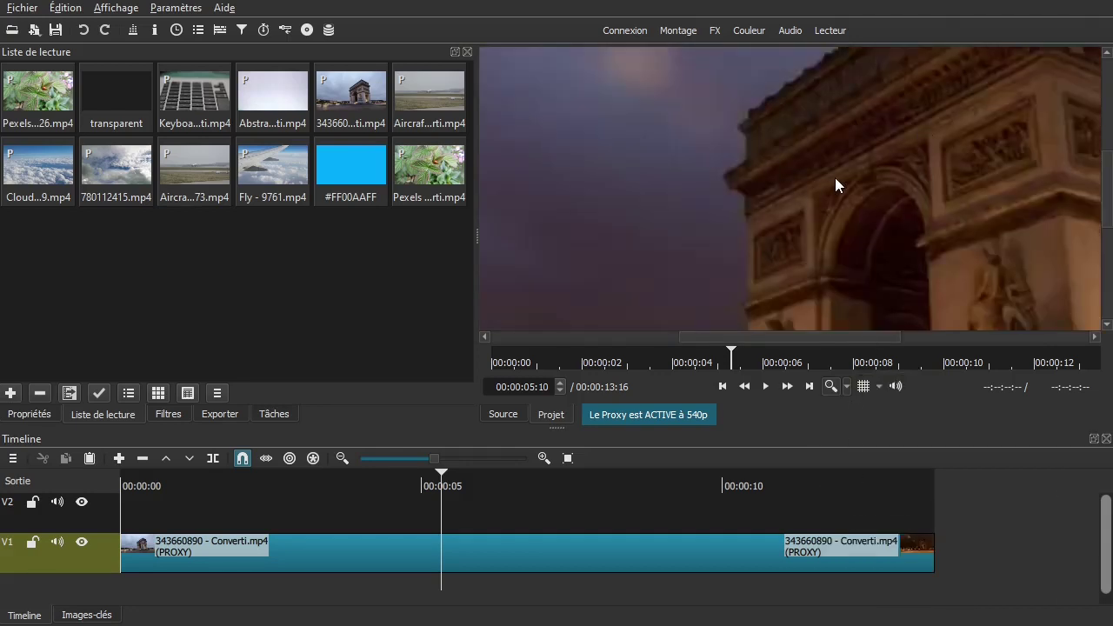
key("space")
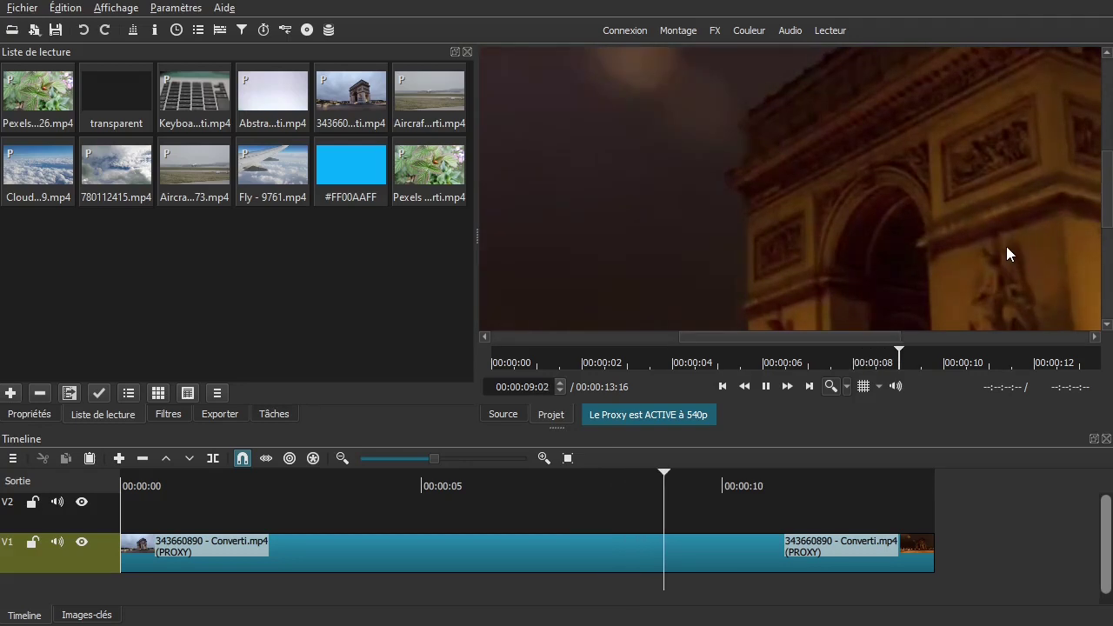
- Stop playback at 00:00:09:19 and set the preview zoom to fit (Zoom ajusté)
key("space")
left_click(846, 387)
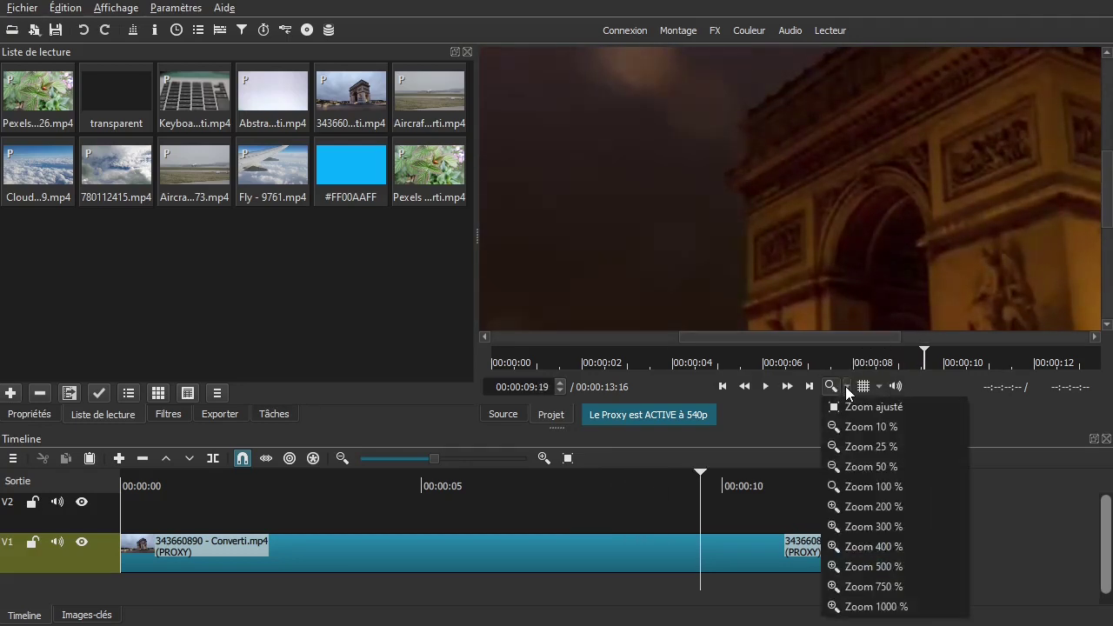
left_click(845, 407)
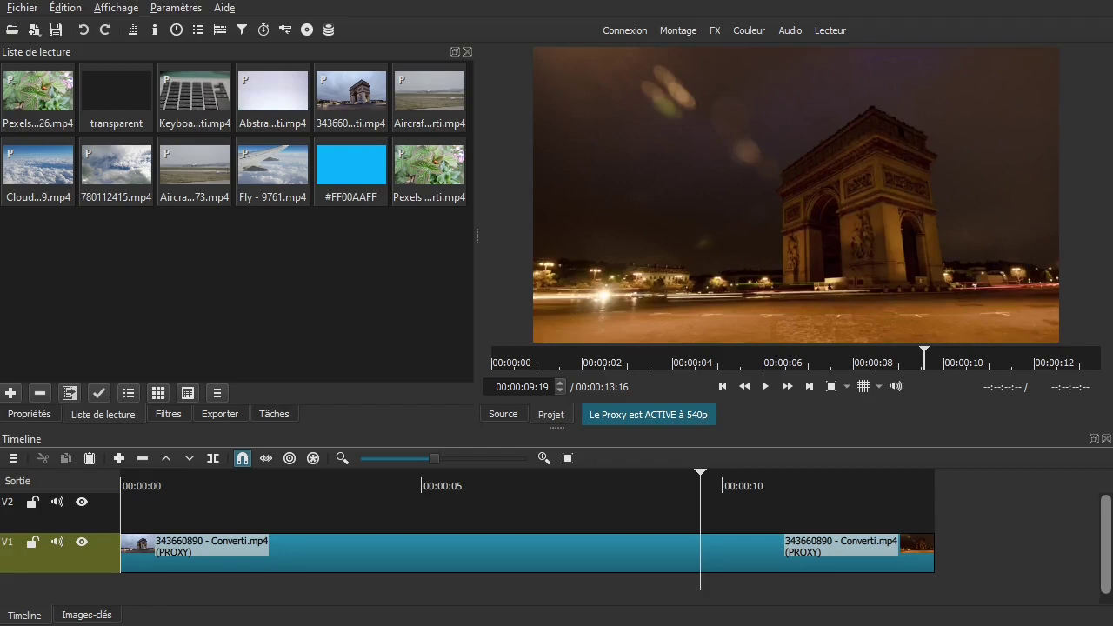
- Open the original 343660890 - Converti video from the test0001 folder in VLC, examine its codec information and close the player
key("super+e")
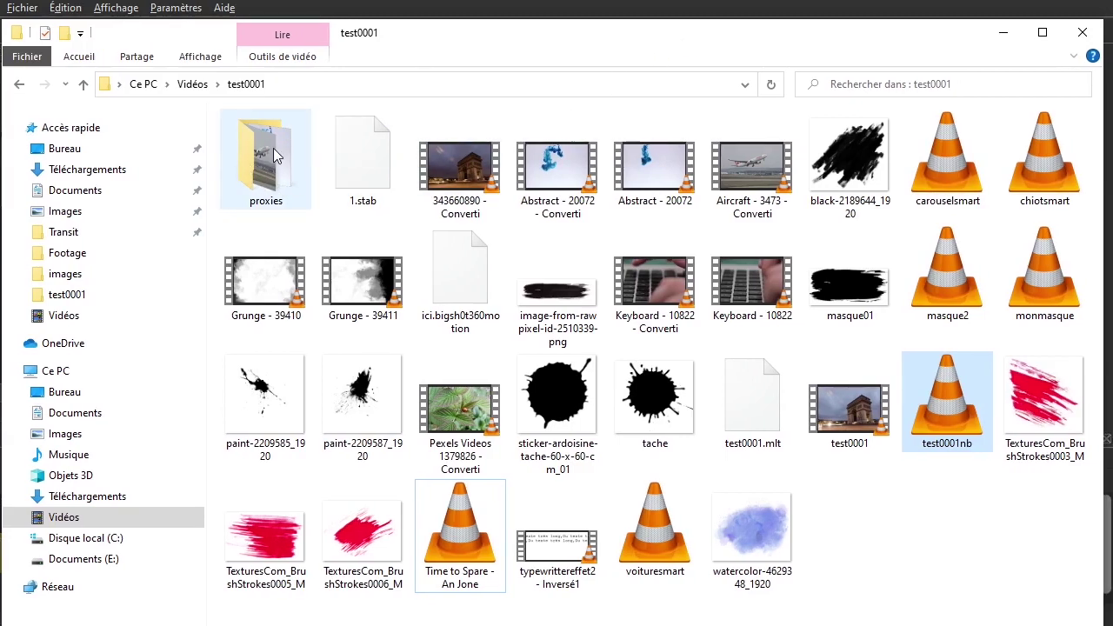
left_click(459, 168)
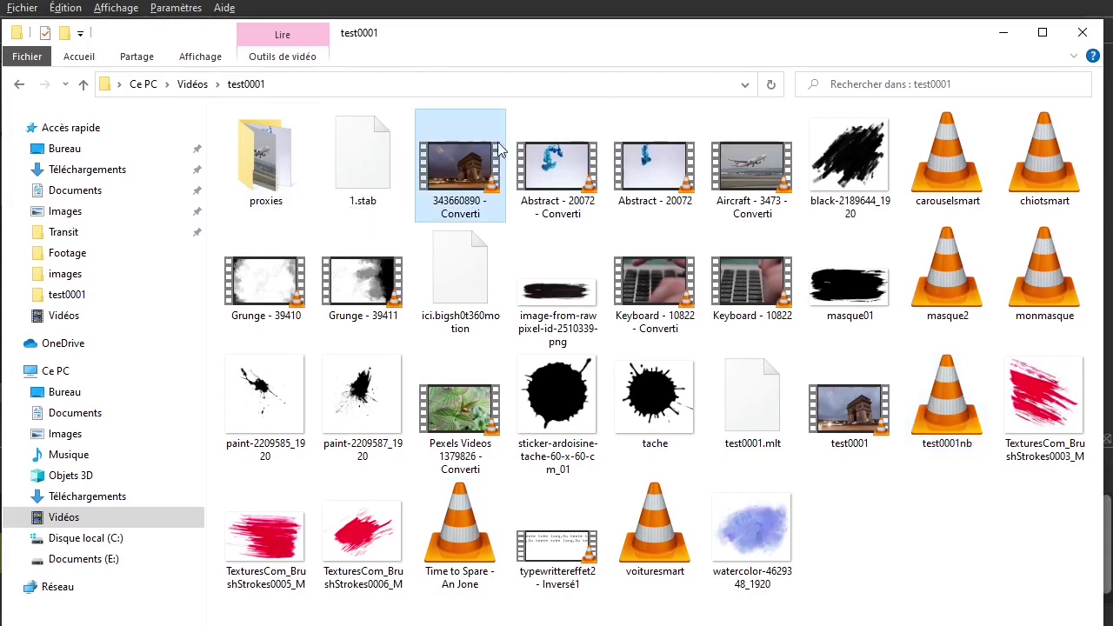
double_click(462, 166)
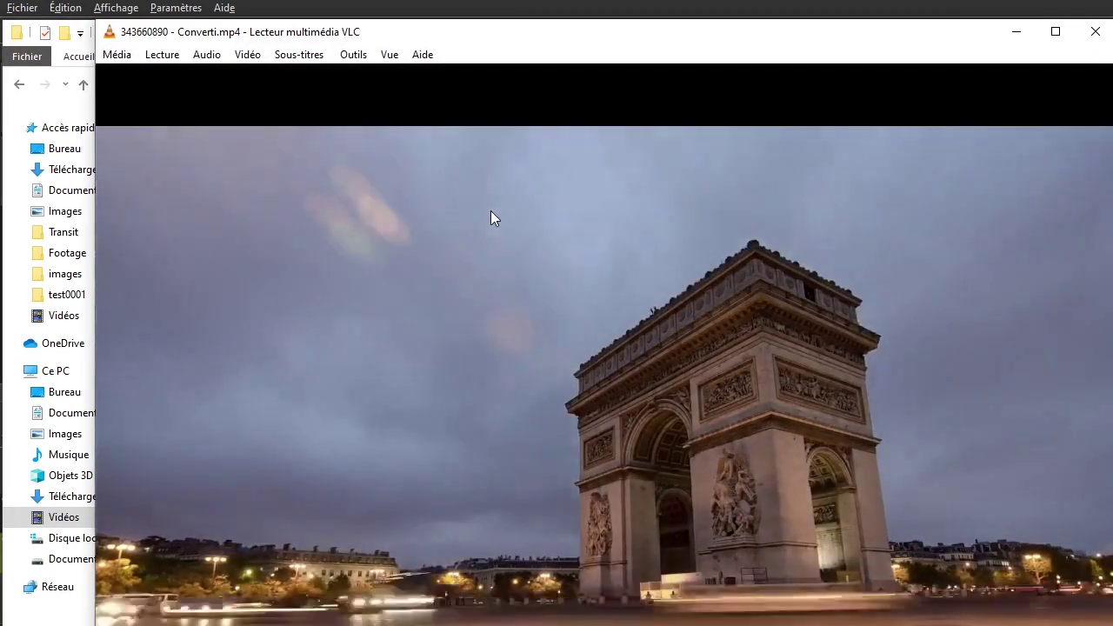
key("space")
right_click(448, 160)
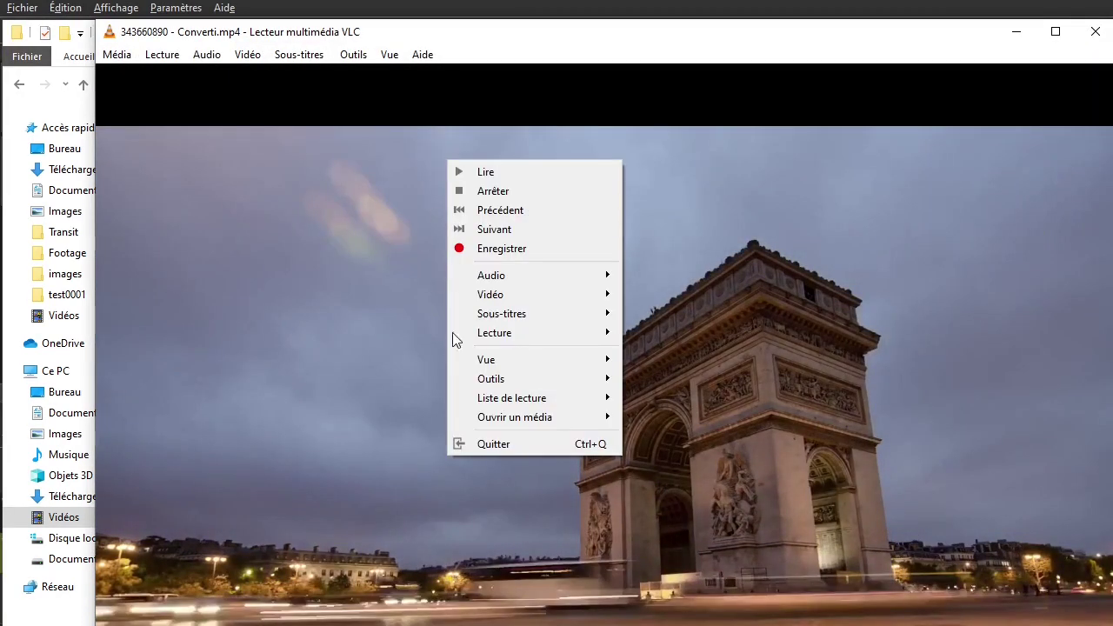
mouse_move(501, 378)
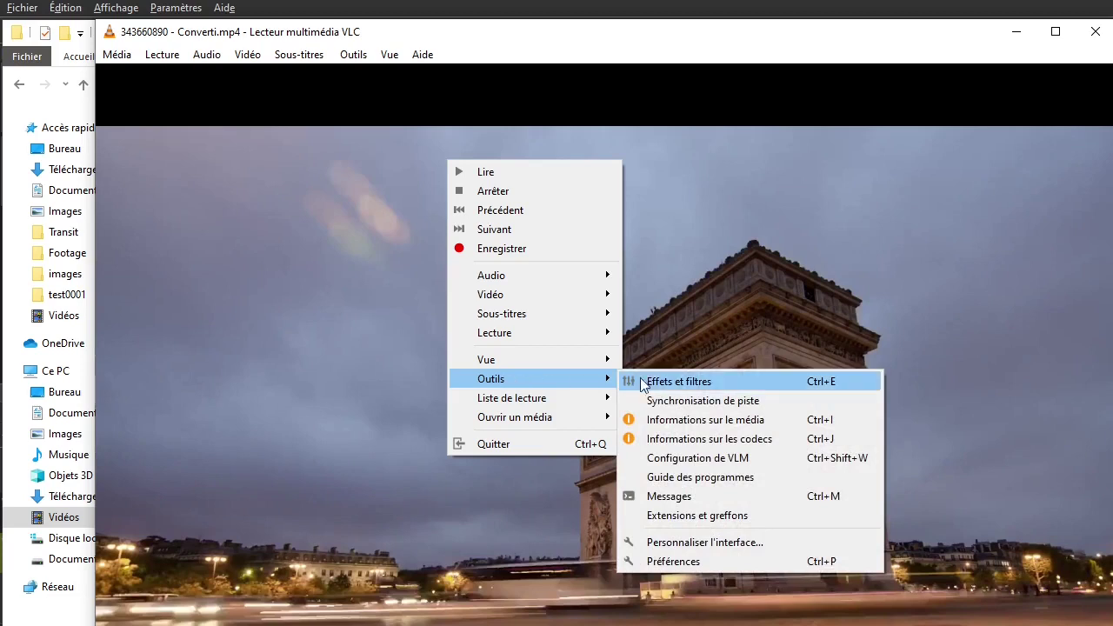
left_click(696, 438)
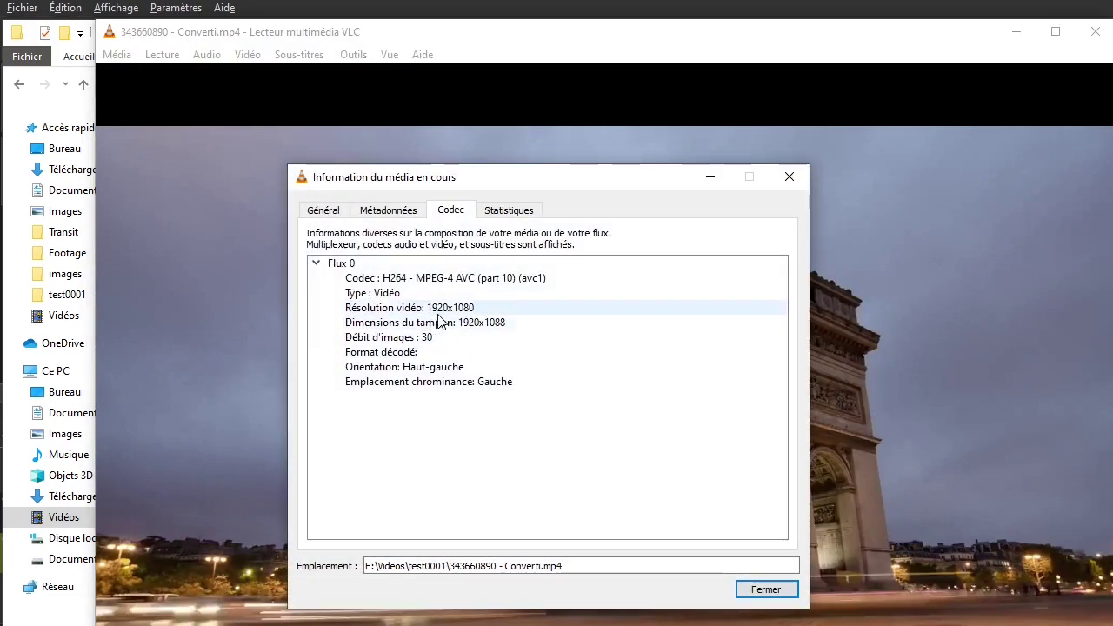
left_click(766, 589)
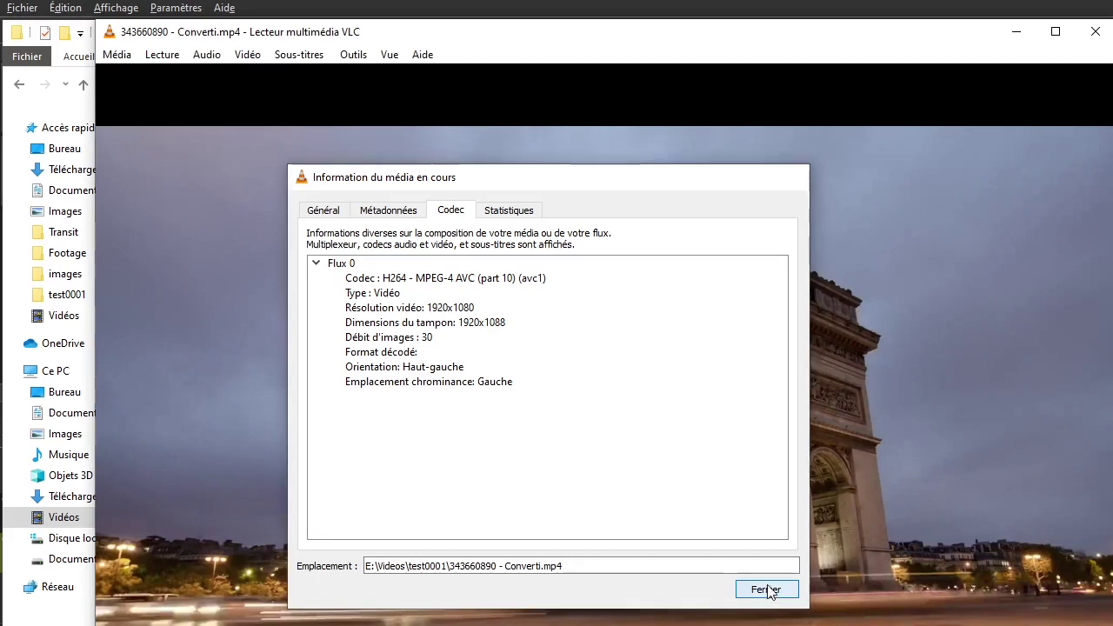
left_click(1099, 37)
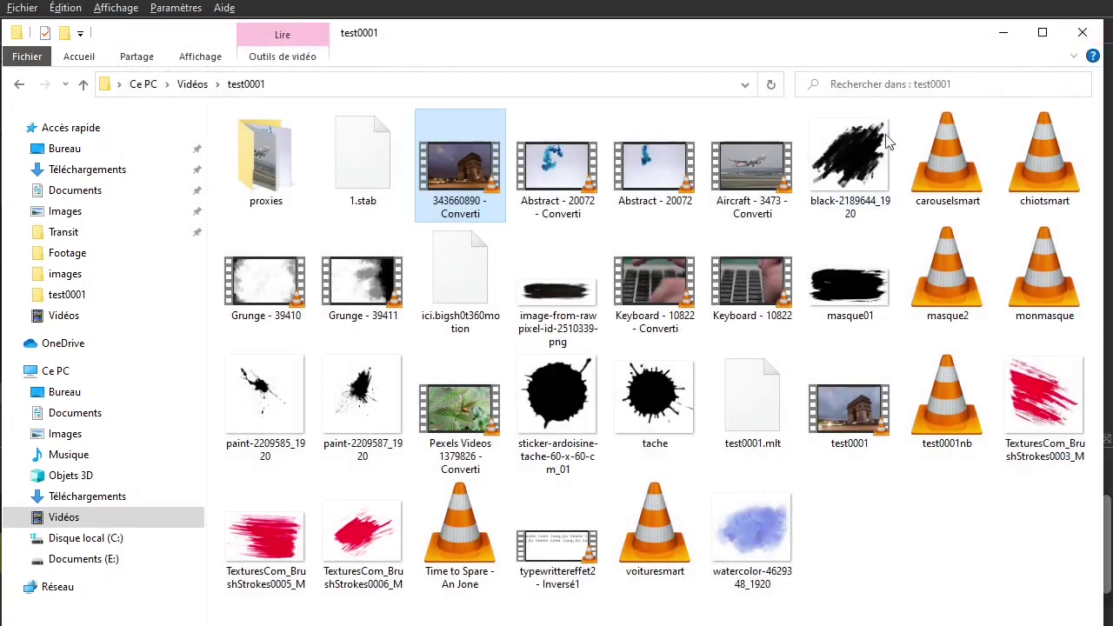
- Open the matching Arc de Triomphe proxy from the proxies folder in VLC, examine its codec information and close the player
double_click(253, 162)
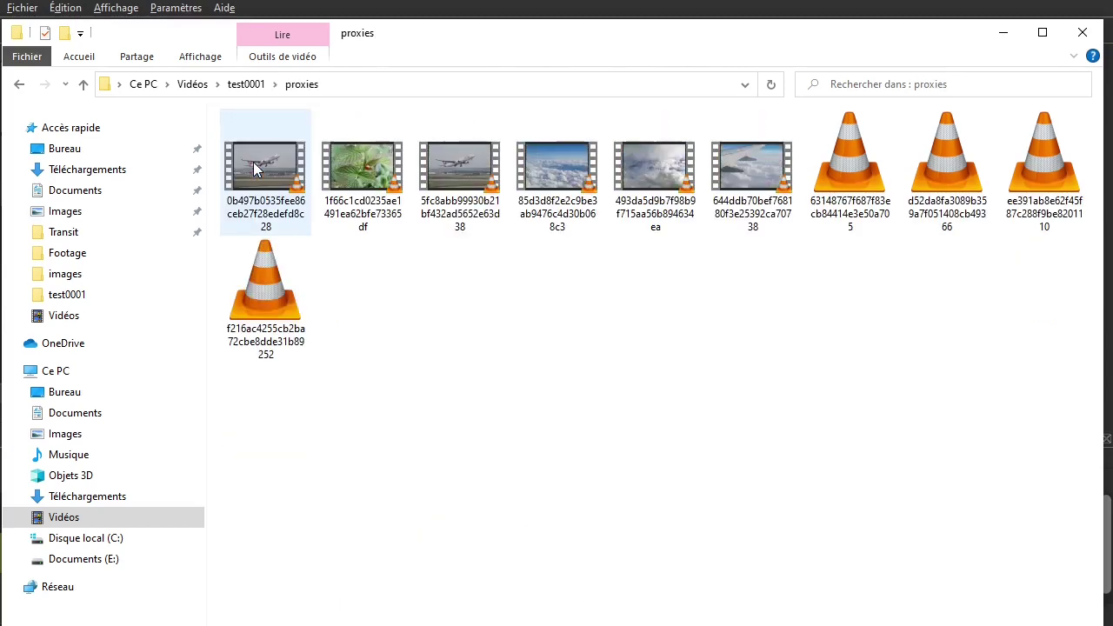
double_click(251, 289)
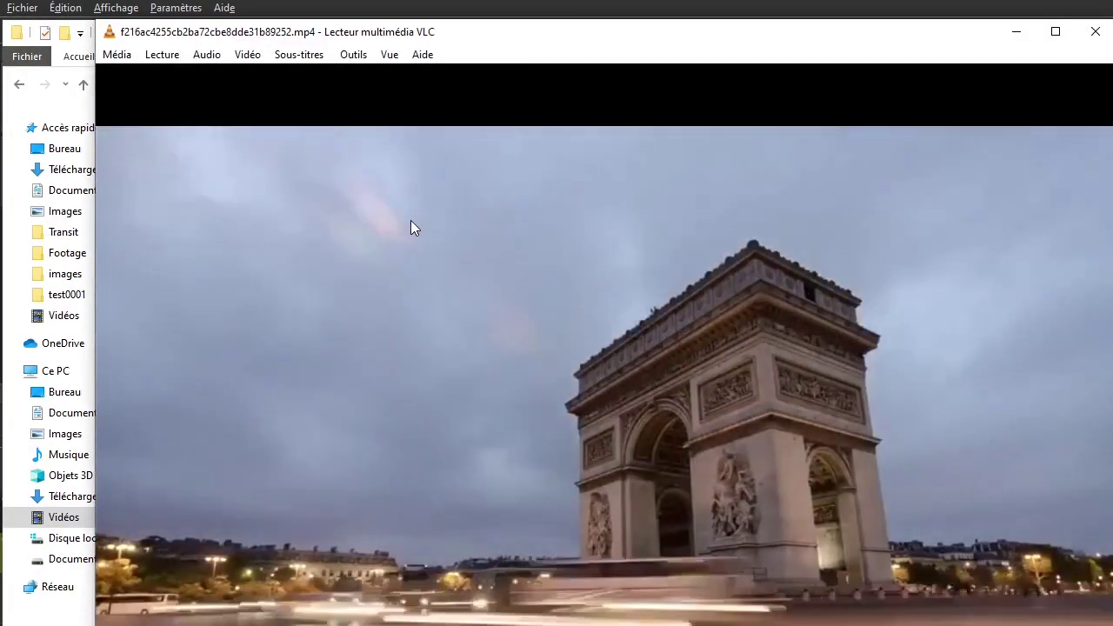
key("space")
right_click(426, 147)
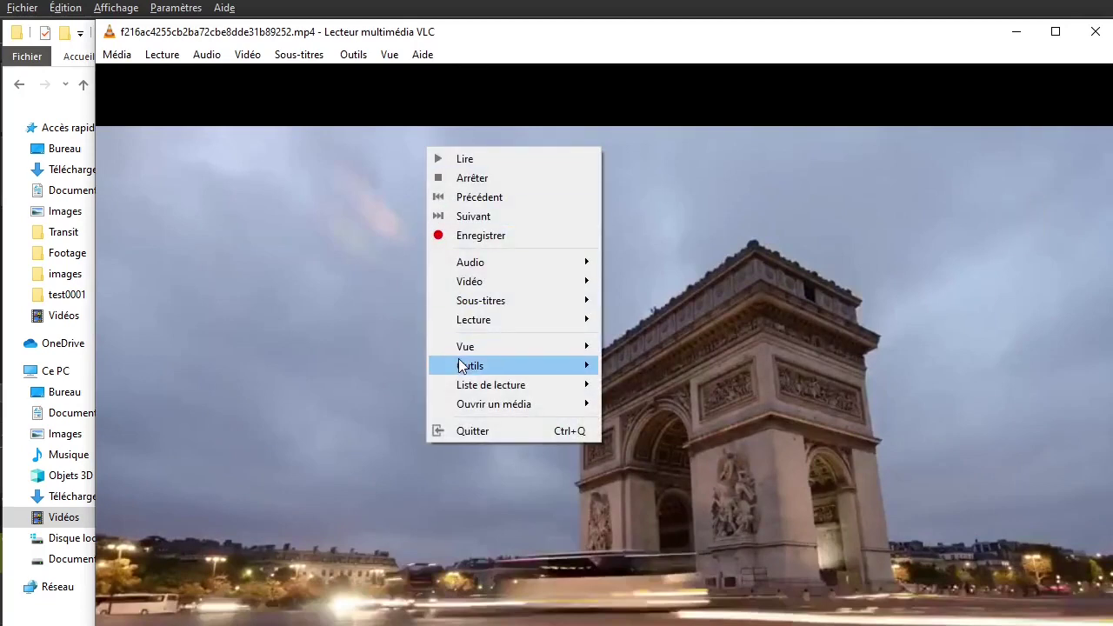
mouse_move(469, 365)
left_click(700, 431)
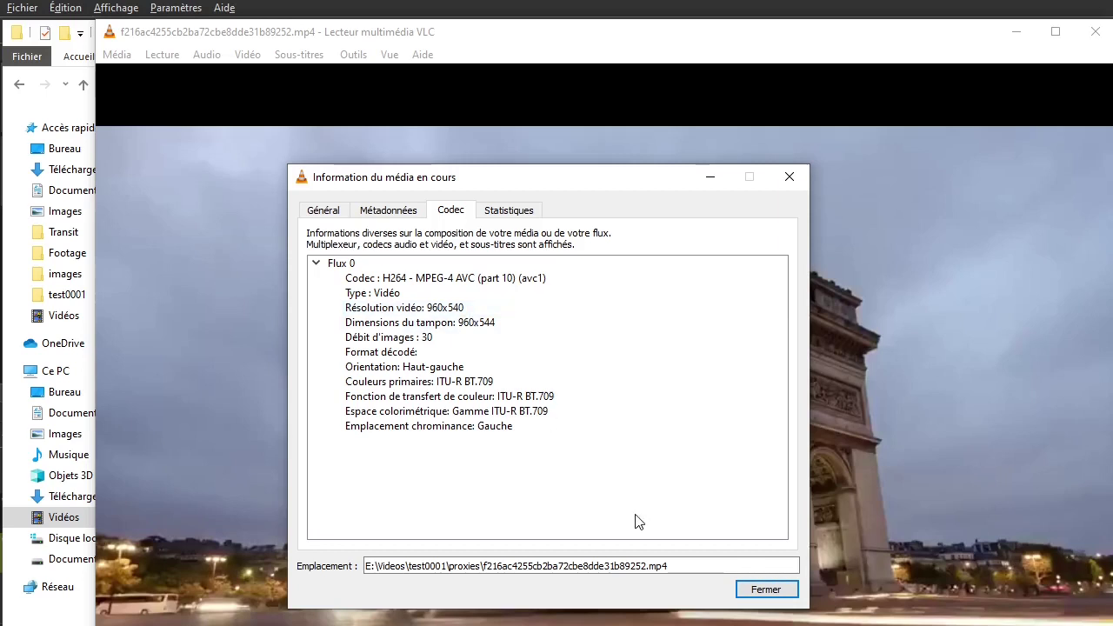
left_click(741, 592)
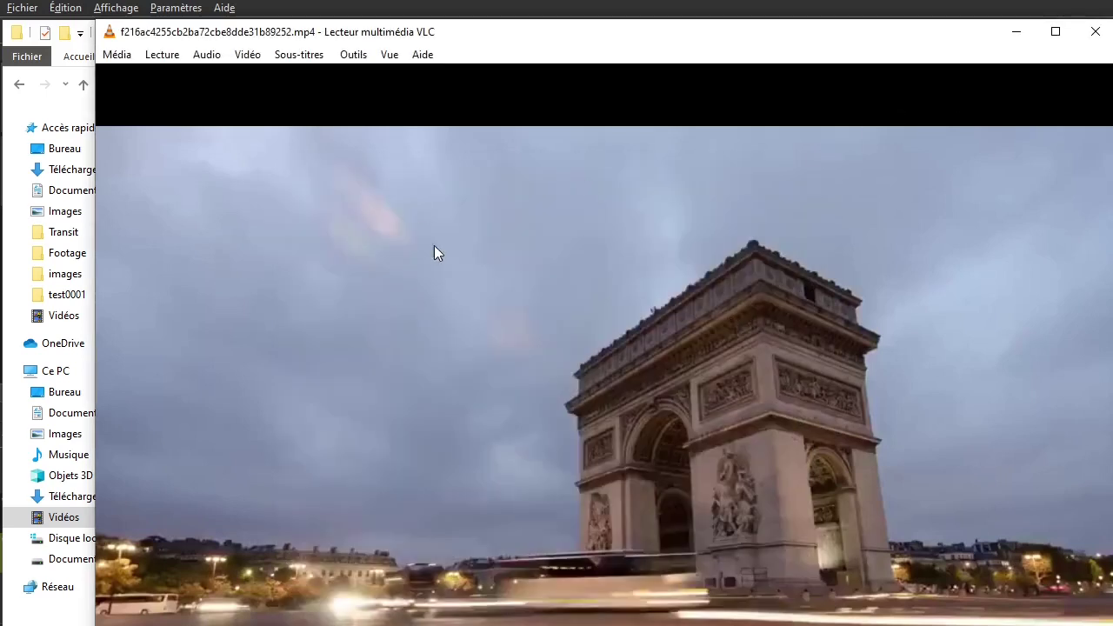
left_click(1090, 31)
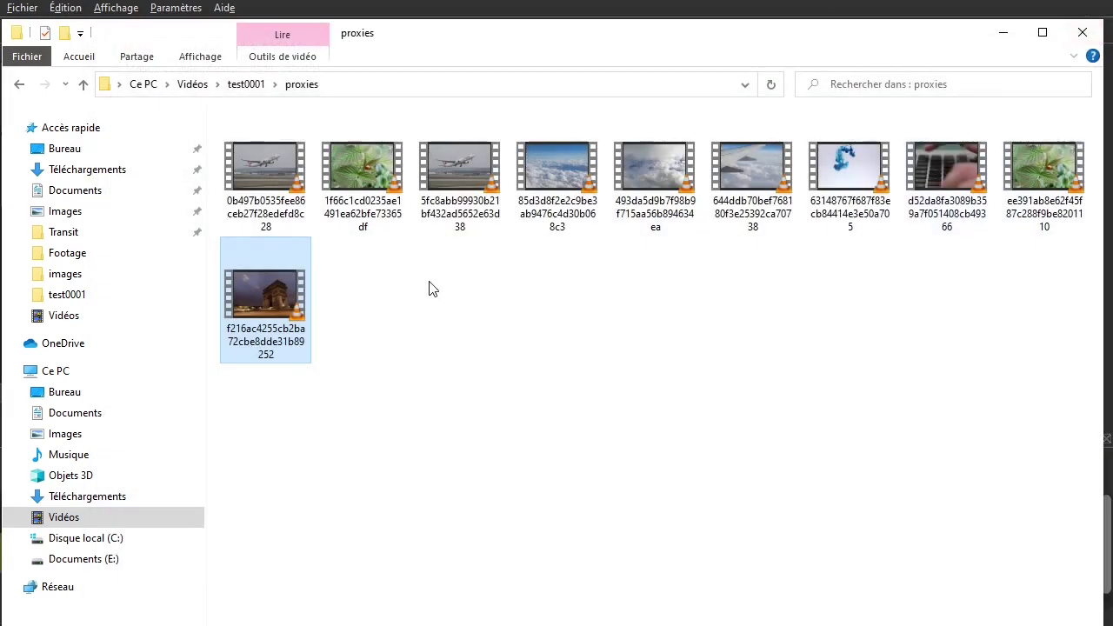
- Go back to the test0001 folder, switch to Shotcut and move the playhead to 00:00:03:00
left_click(246, 84)
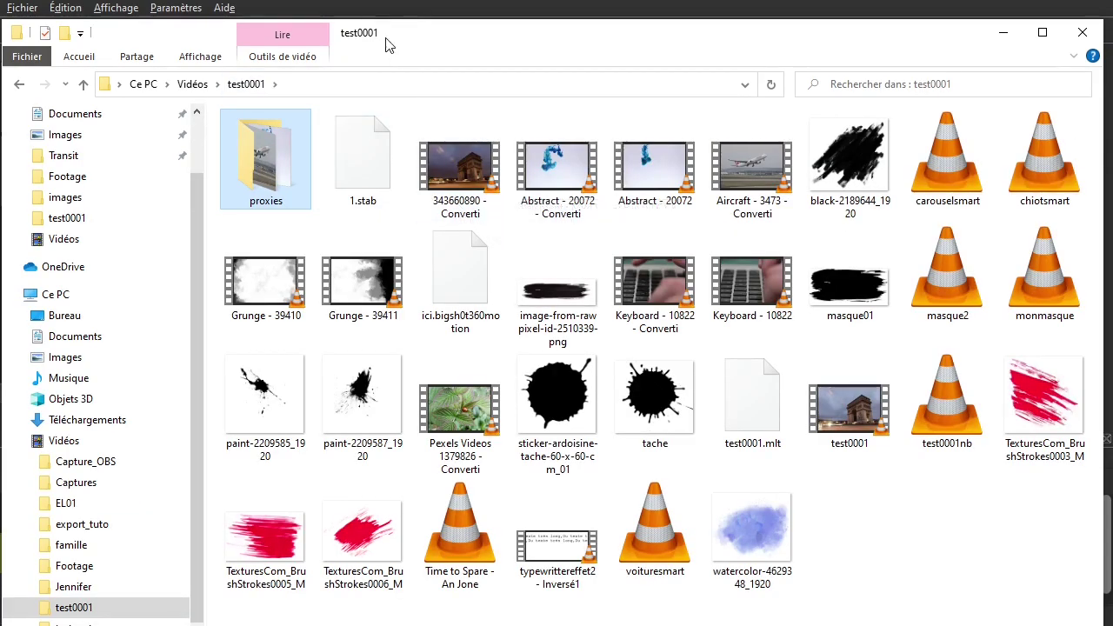
left_click(385, 9)
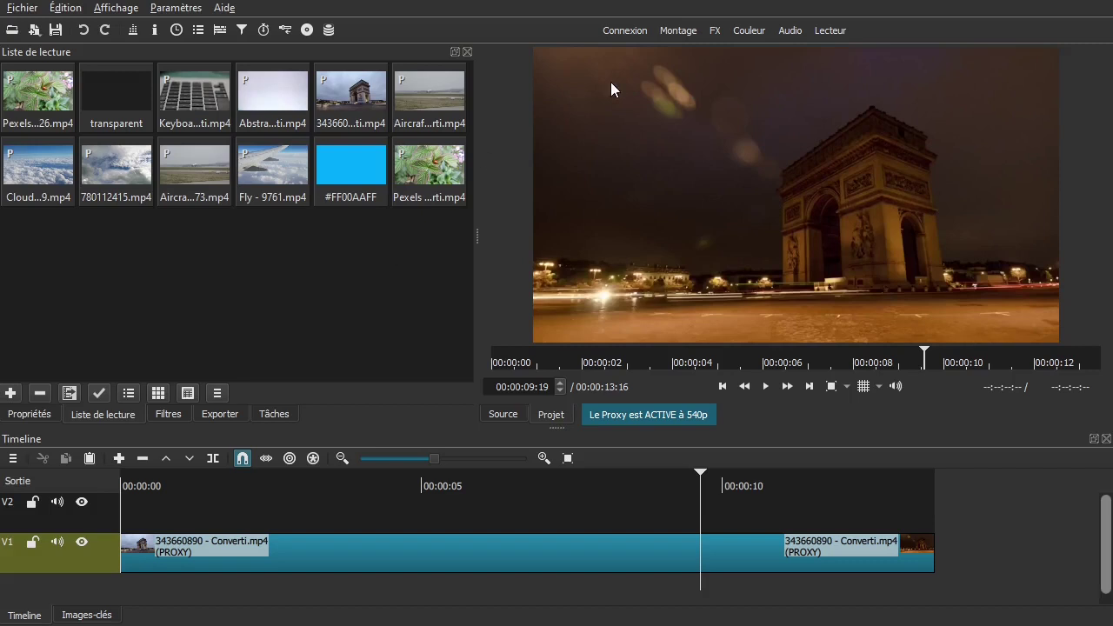
left_click_drag(441, 513, 303, 504)
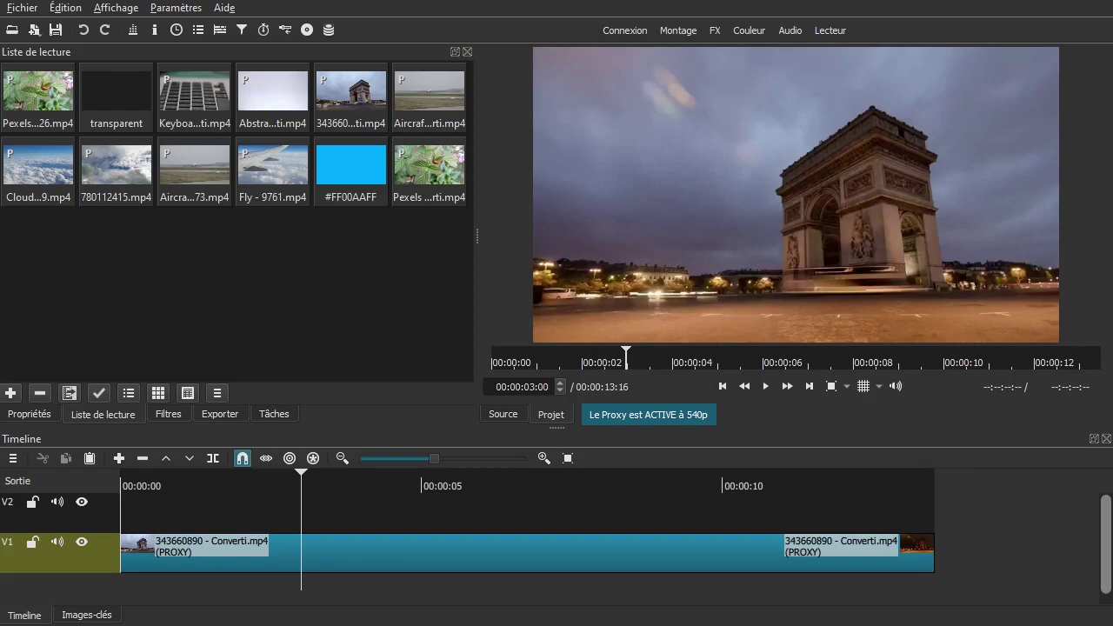
- Add the 343025947 video from the test0001 folder to the playlist and show the playlist
key("alt+Tab")
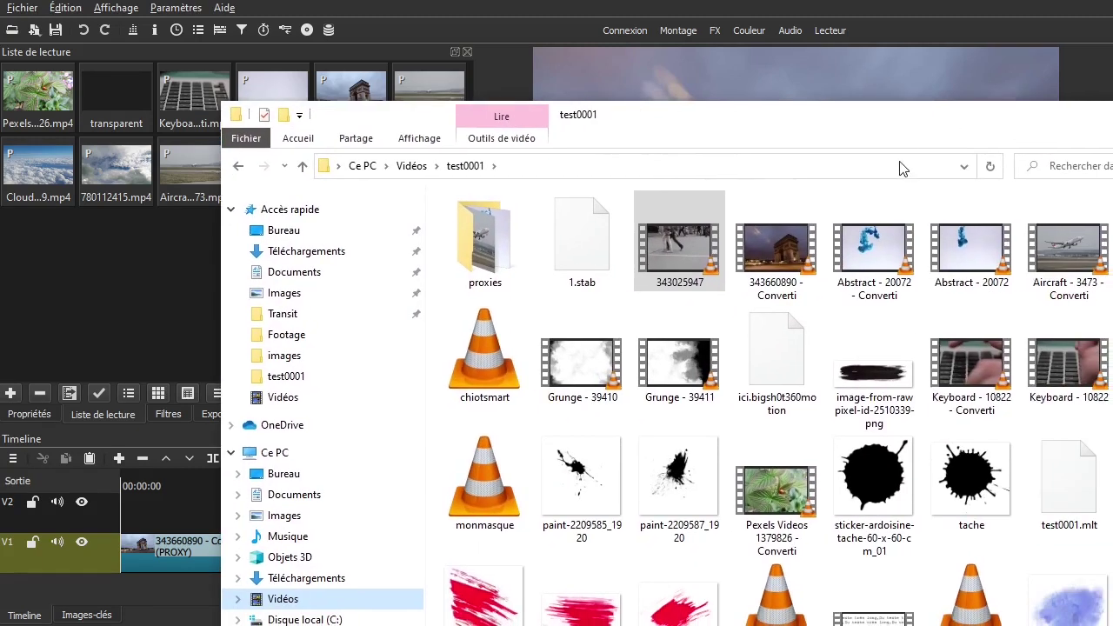
left_click_drag(664, 243, 115, 286)
left_click_drag(755, 104, 250, 279)
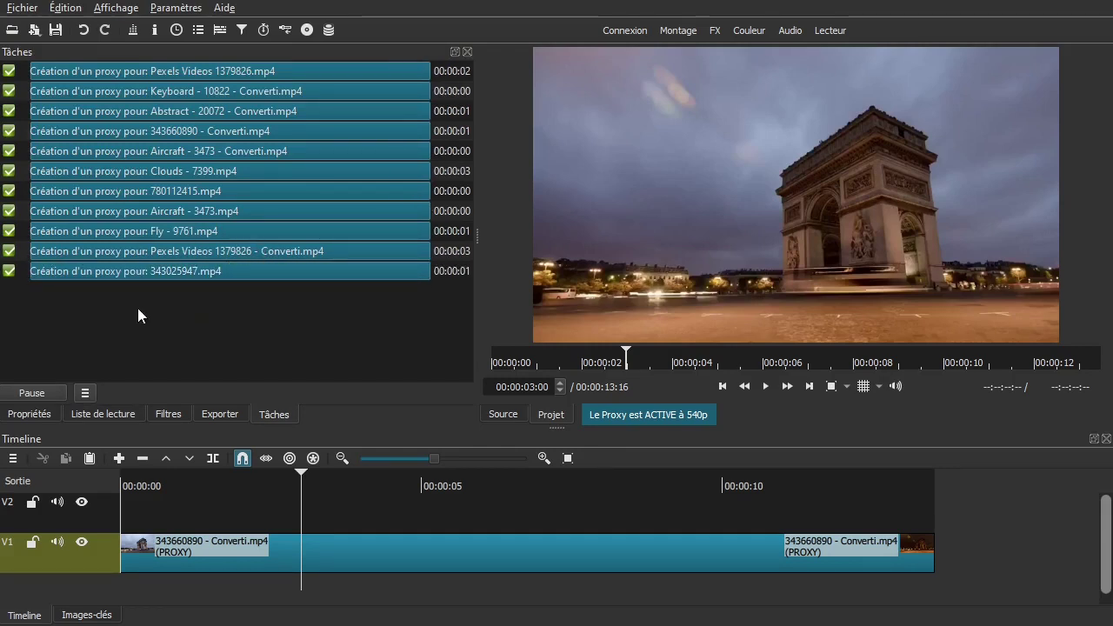
left_click(95, 412)
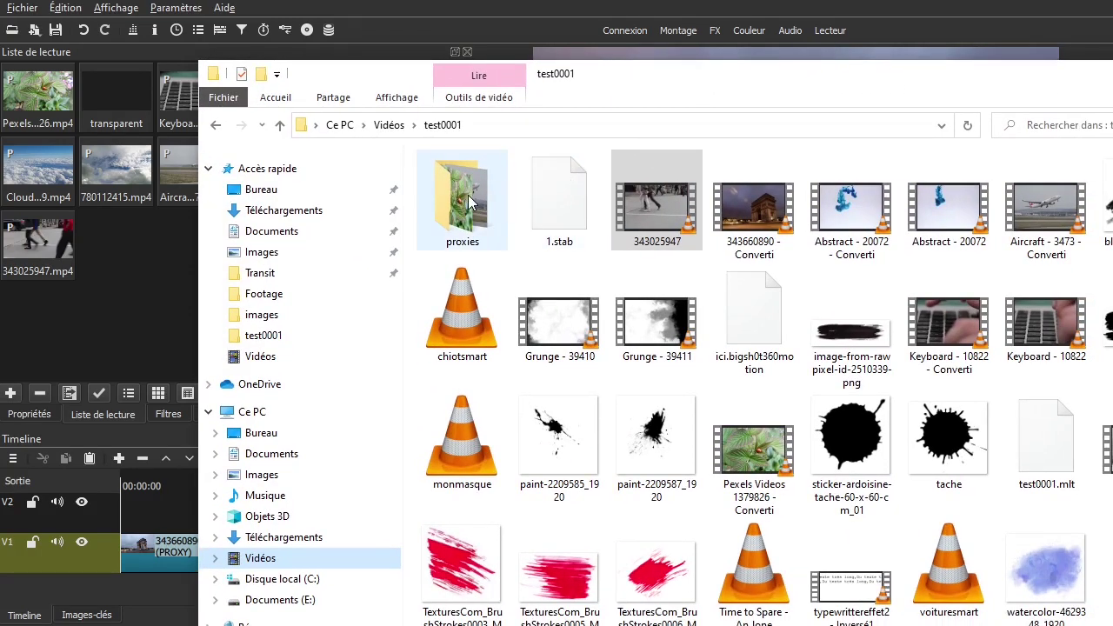
- Examine the new street-scene proxy file in the proxies folder and return to Shotcut
double_click(470, 196)
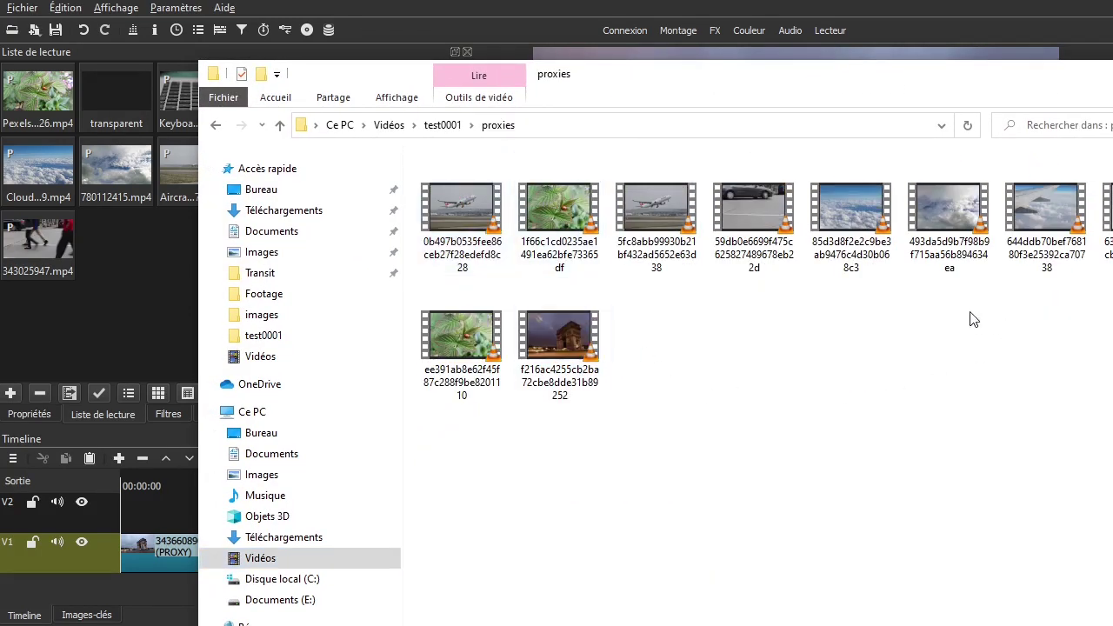
left_click(741, 221)
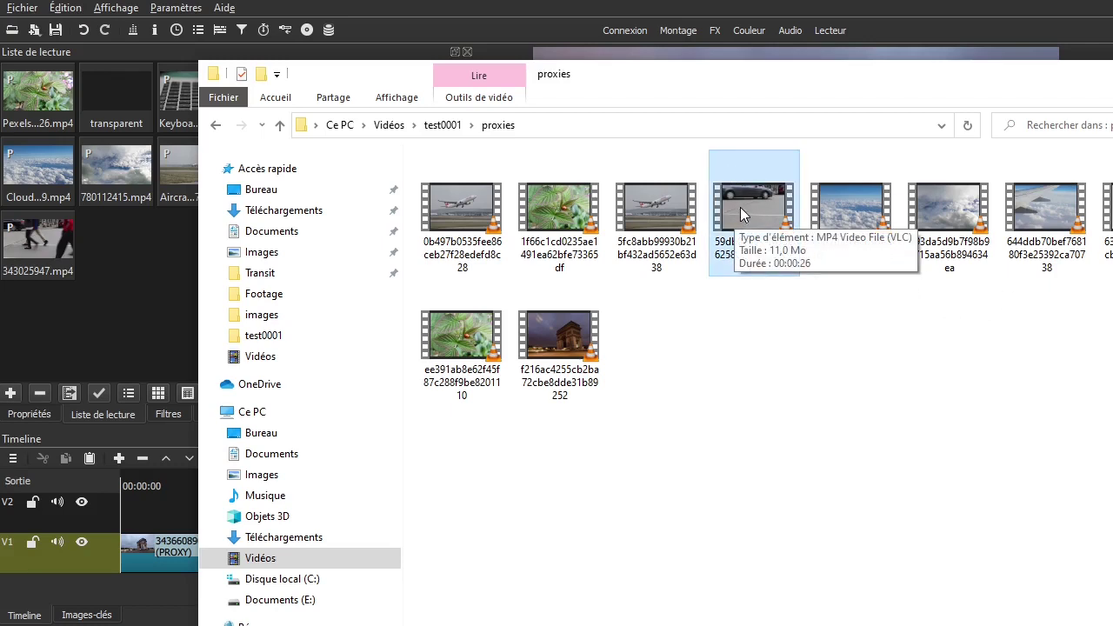
left_click_drag(617, 82, 1112, 165)
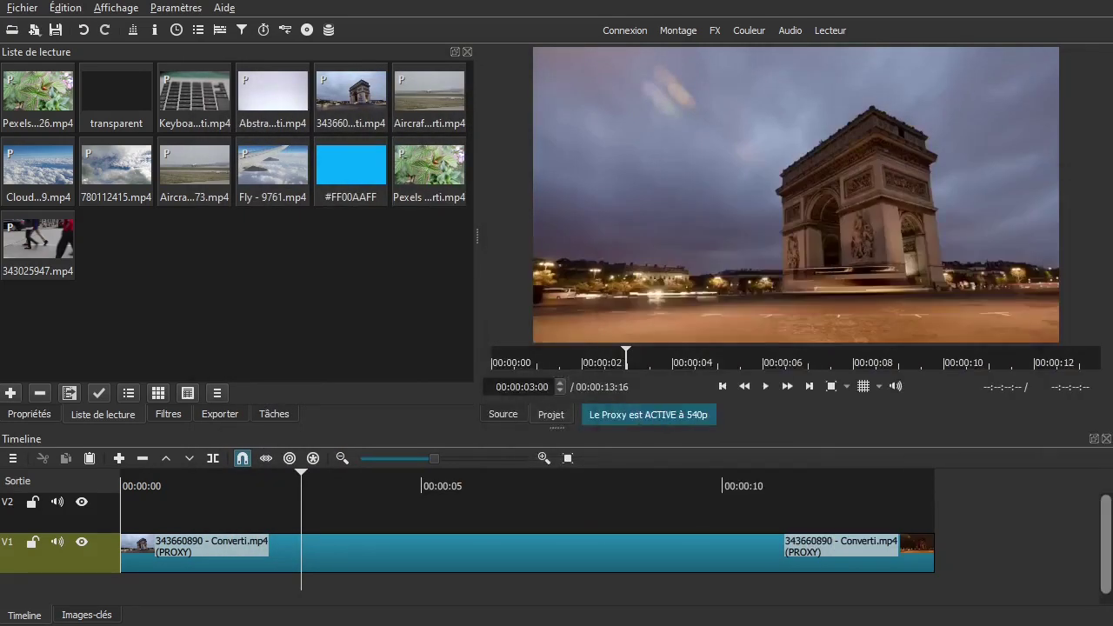
- Place 343025947.mp4 on track V2 at about 00:00:01 and move the playhead to 00:00:03:22
left_click_drag(33, 234, 178, 501)
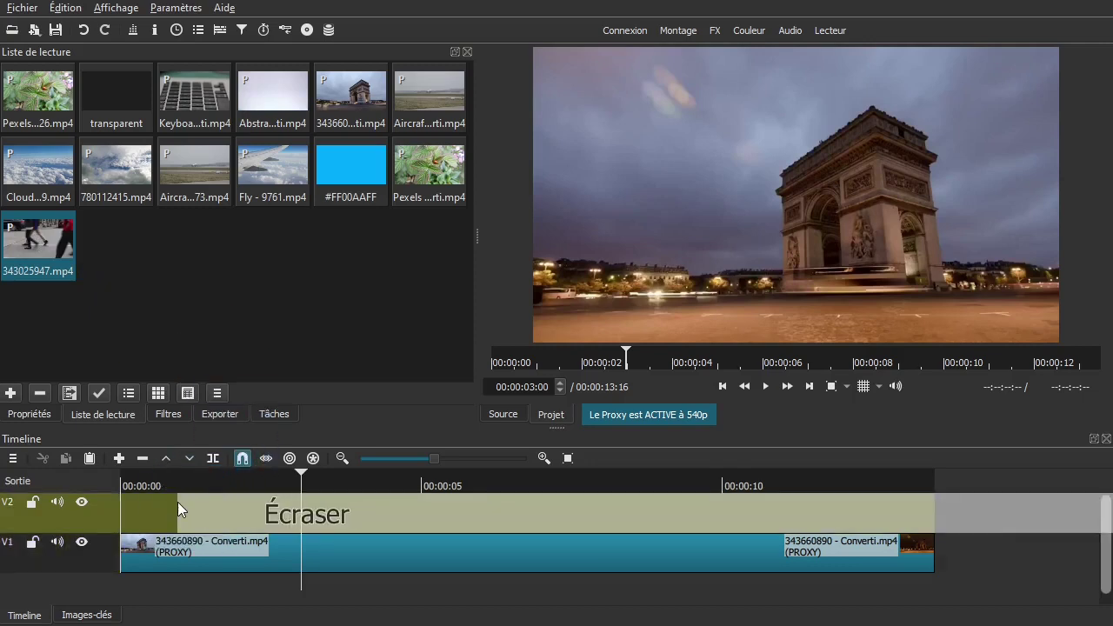
left_click(273, 511)
left_click(289, 510)
left_click(345, 506)
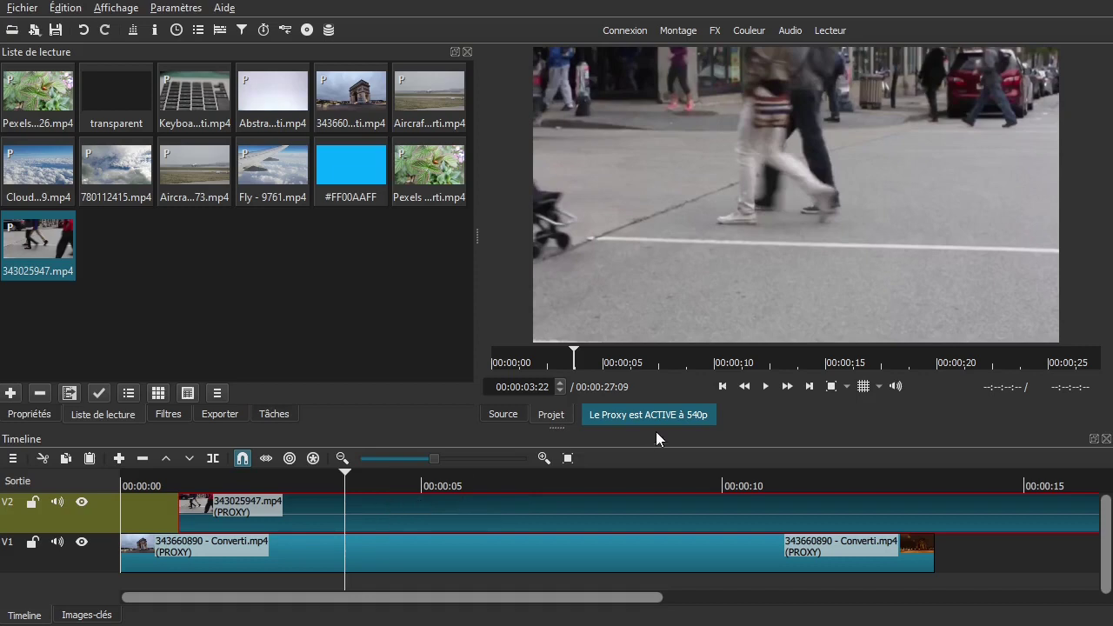
- Play the V2 clip from 00:00:03:22 to 00:00:08:05, look over the export settings and show the playlist again
key("space")
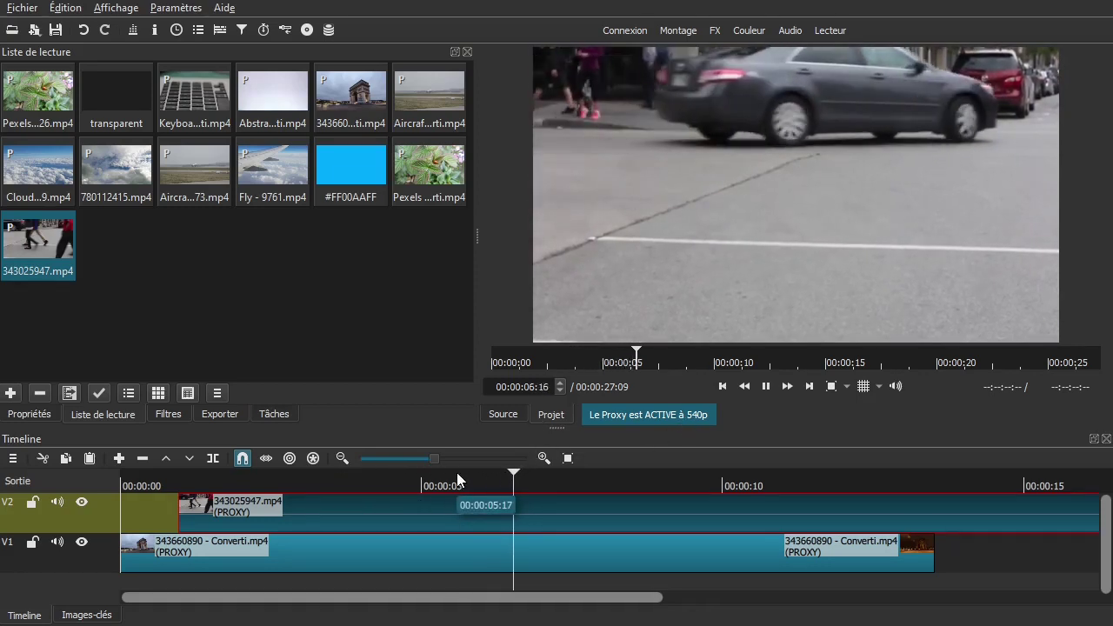
key("space")
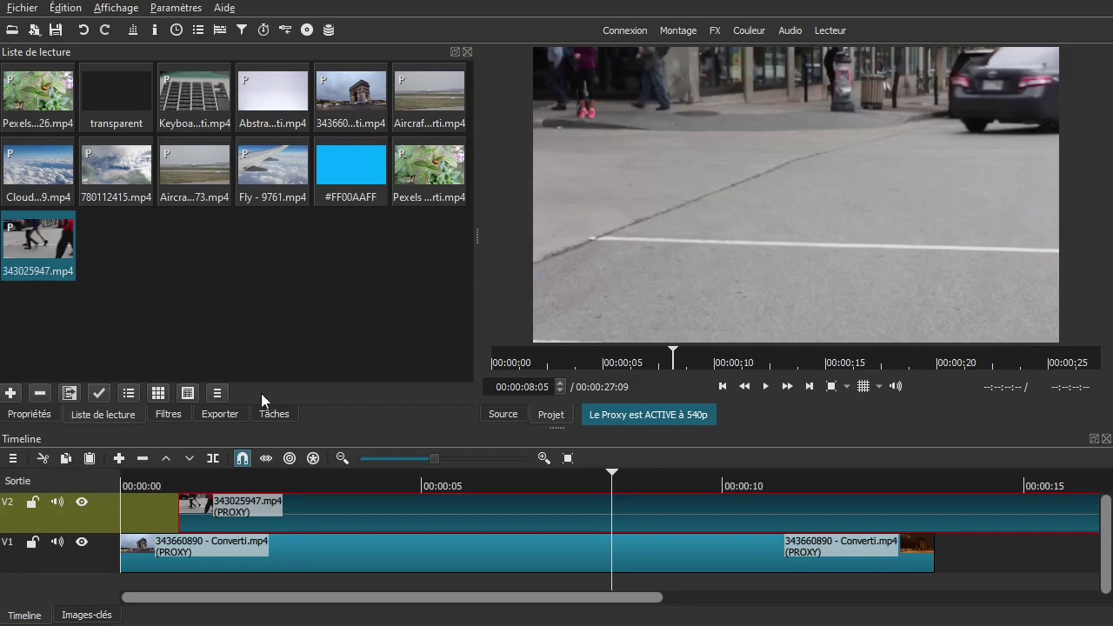
left_click(217, 414)
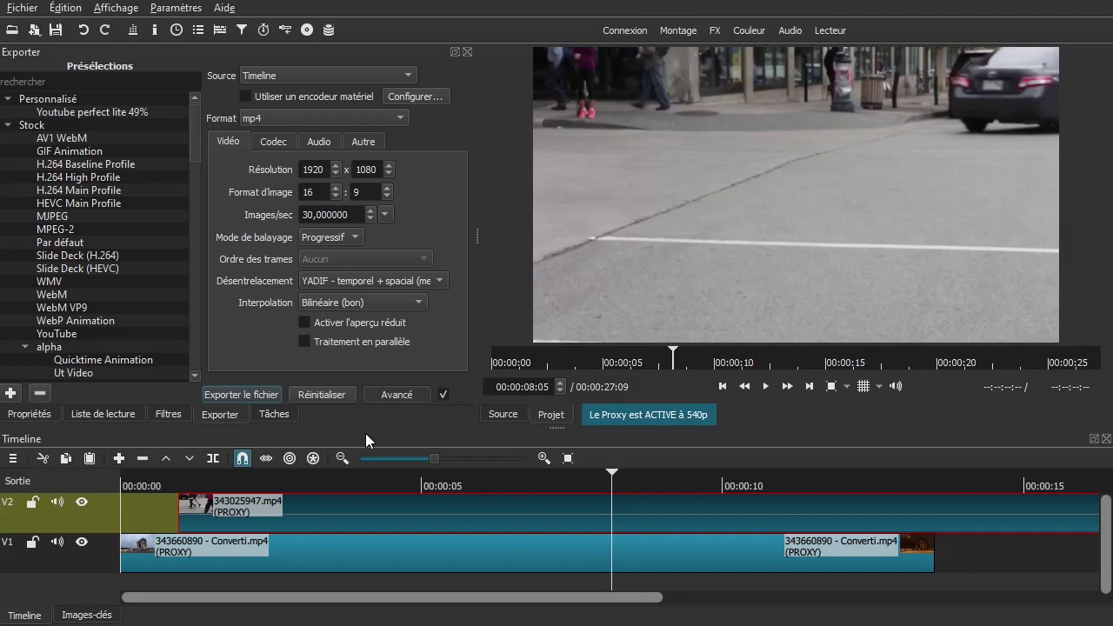
left_click(114, 415)
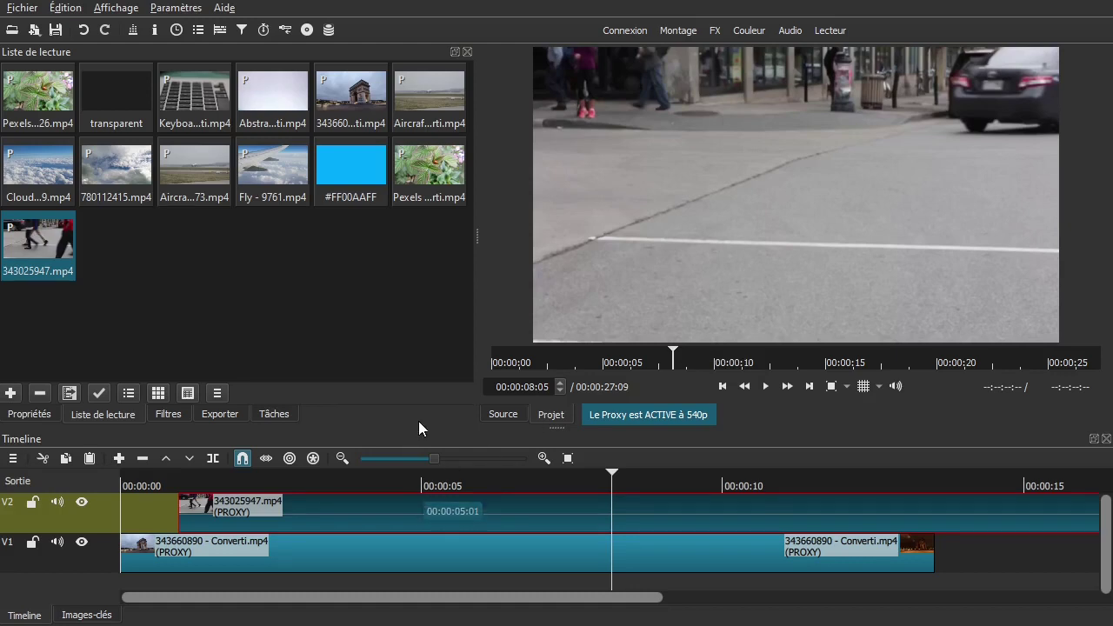
- Disable proxy use for the project and scrub back to 00:00:02:06 to check the original V2 clip's image
left_click(184, 10)
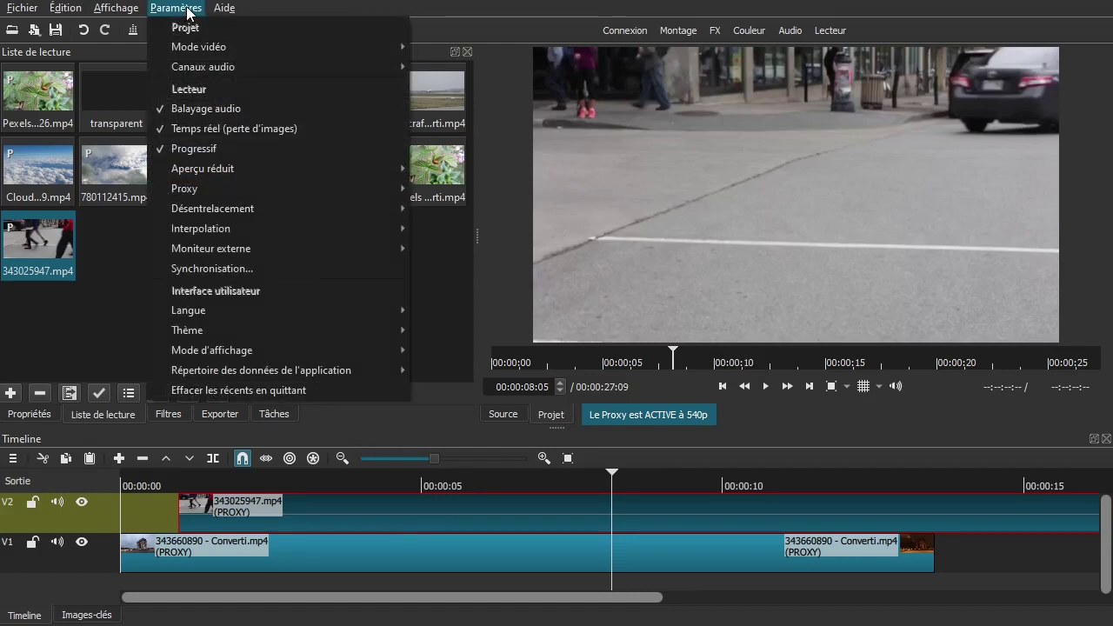
mouse_move(251, 188)
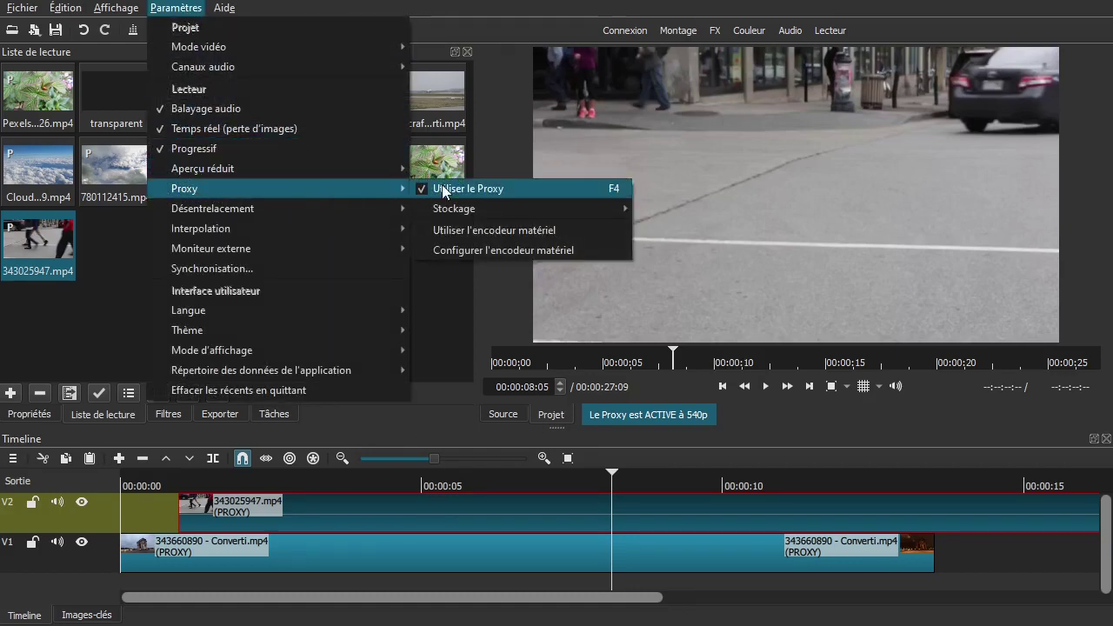
left_click(473, 188)
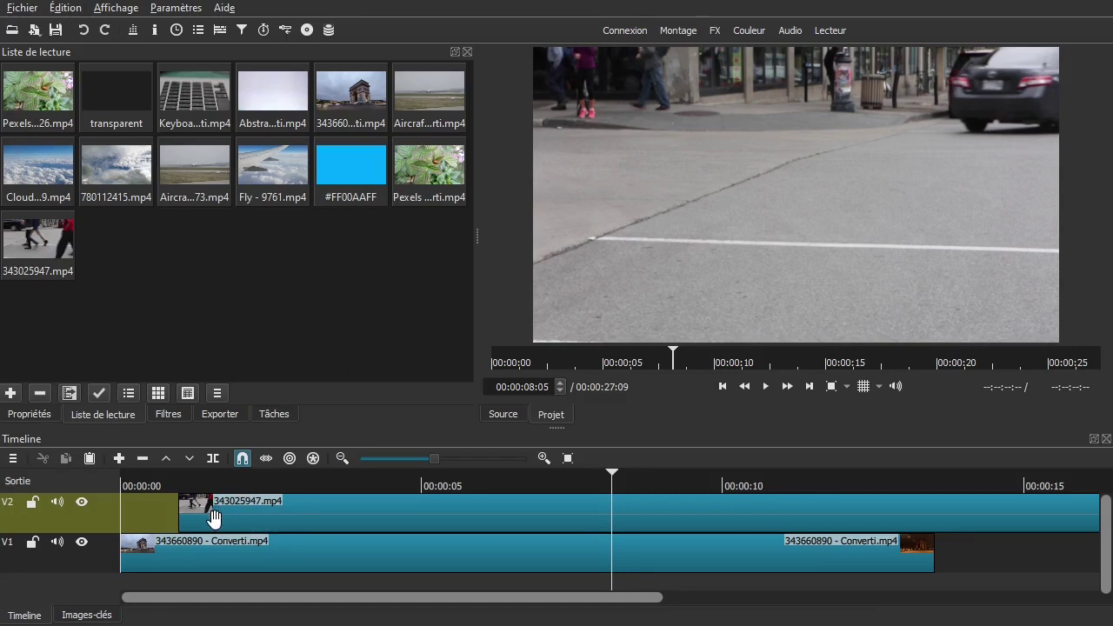
left_click(268, 483)
left_click(253, 483)
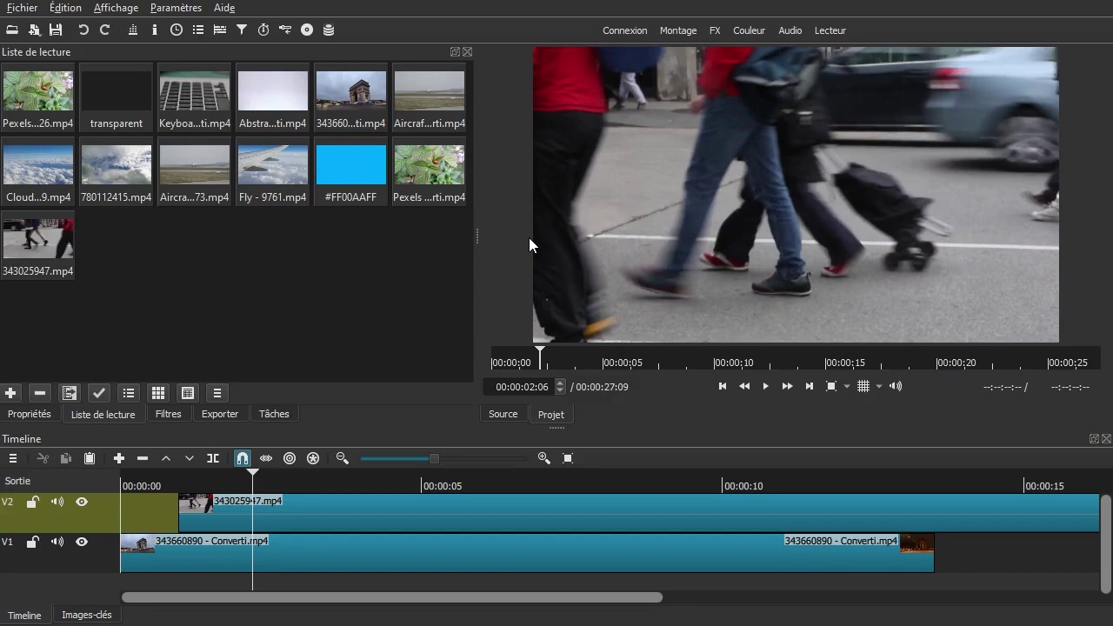
- Enable proxy use for the project and decline creating the missing proxies
left_click(175, 8)
mouse_move(212, 188)
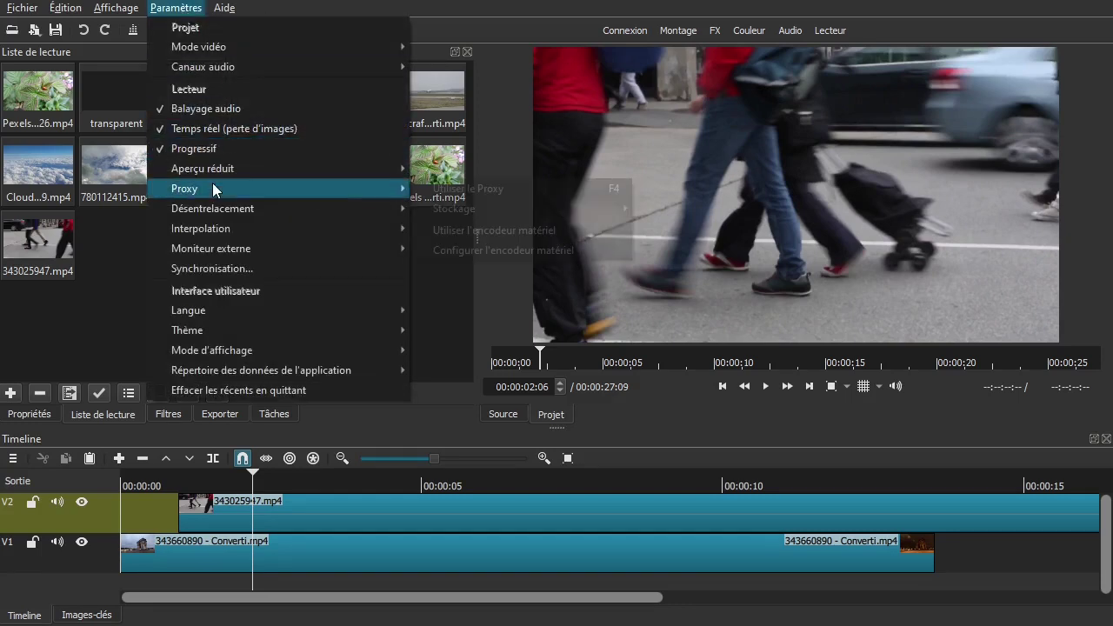
left_click(431, 187)
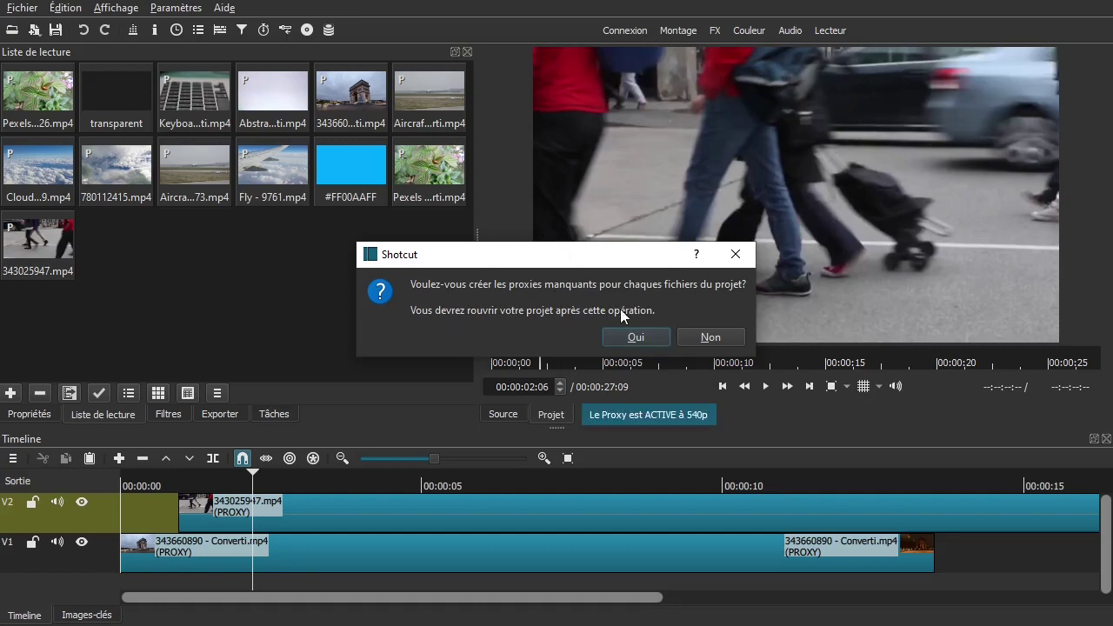
left_click(718, 337)
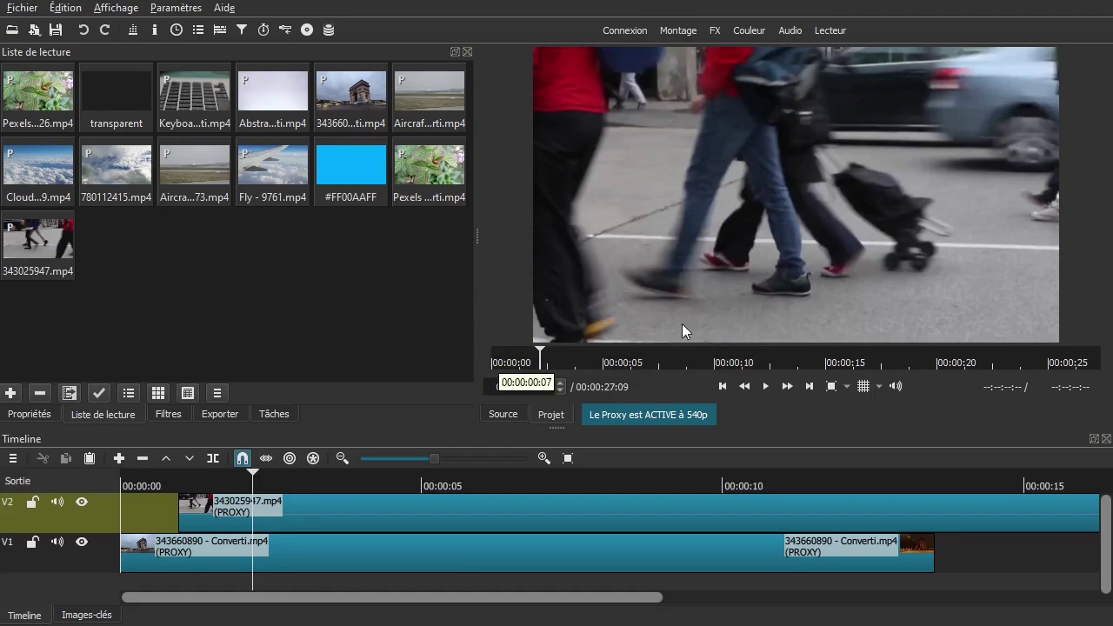
- Disable proxy use again so the project works with the original clips
left_click(181, 7)
mouse_move(216, 182)
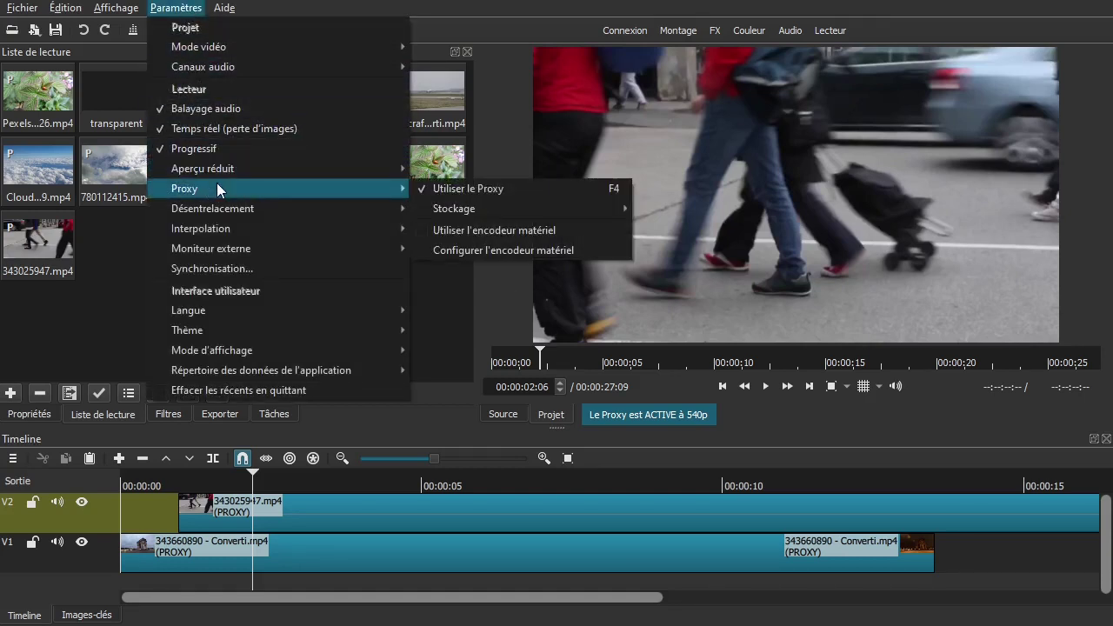
left_click(436, 183)
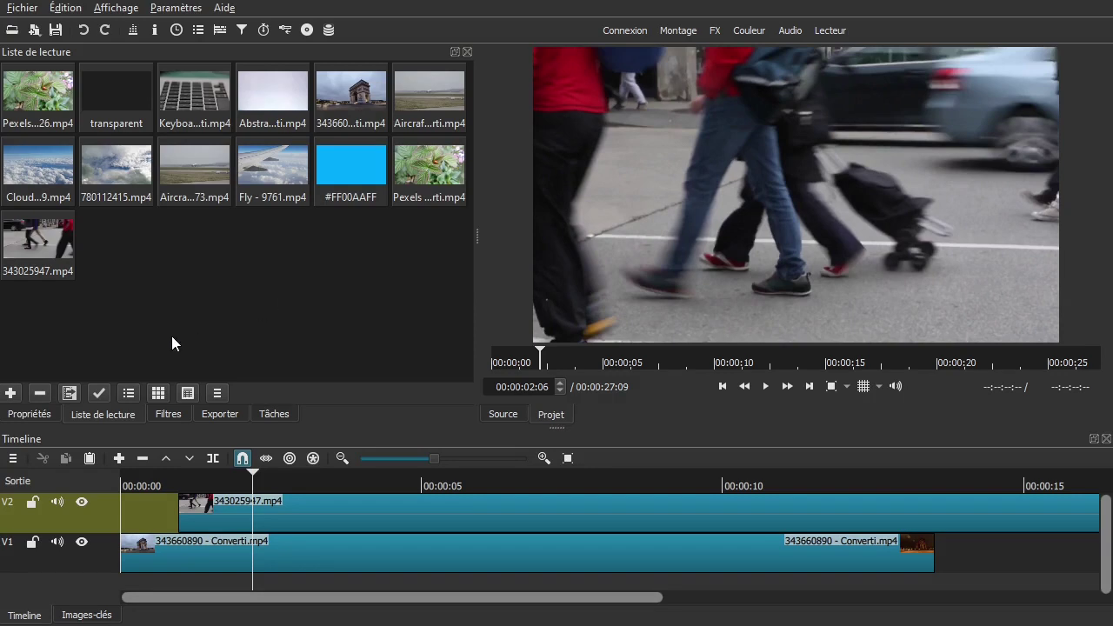
- Look over the list of proxy creation jobs, show the playlist again and scrub the playhead to 00:00:05:17
left_click(274, 414)
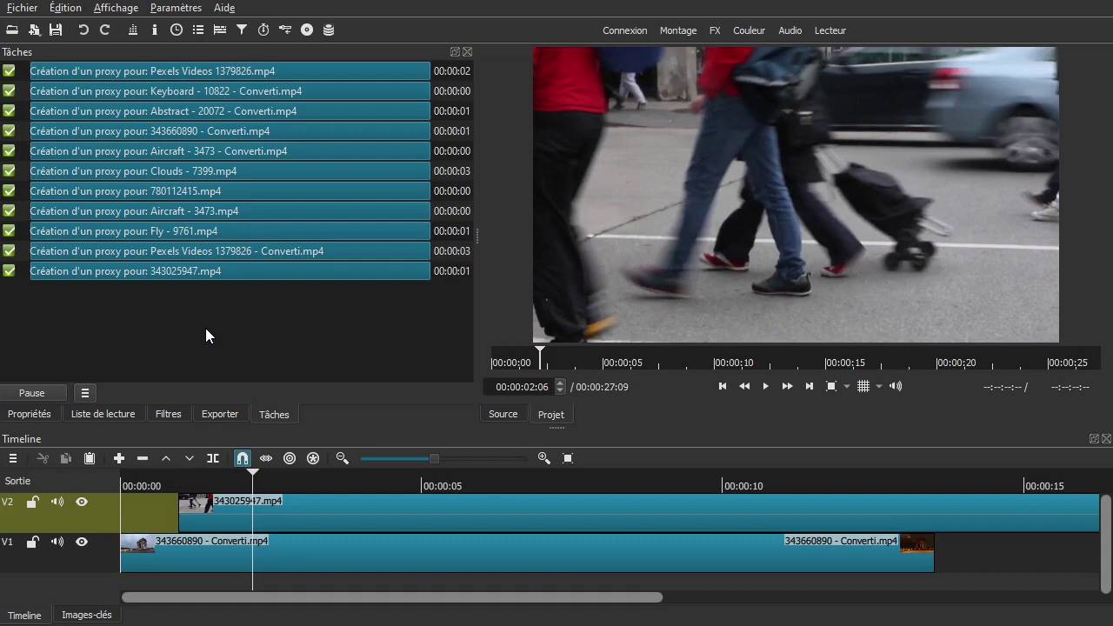
left_click(100, 415)
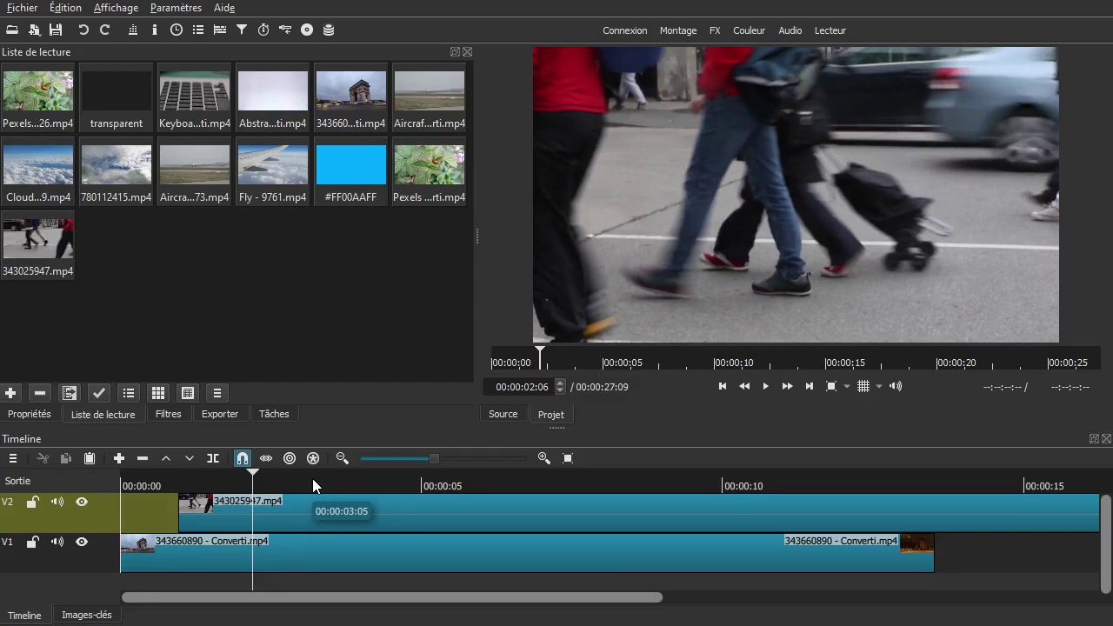
left_click_drag(310, 480, 456, 475)
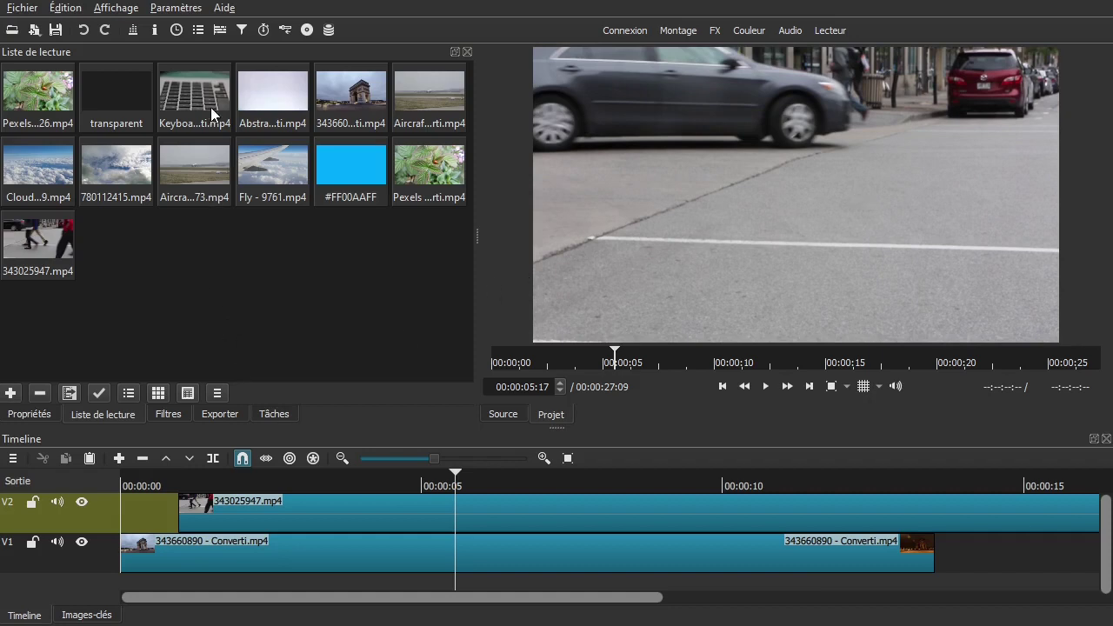
- Review the available proxy options, including storage, and leave the settings as they are
left_click(174, 9)
mouse_move(209, 190)
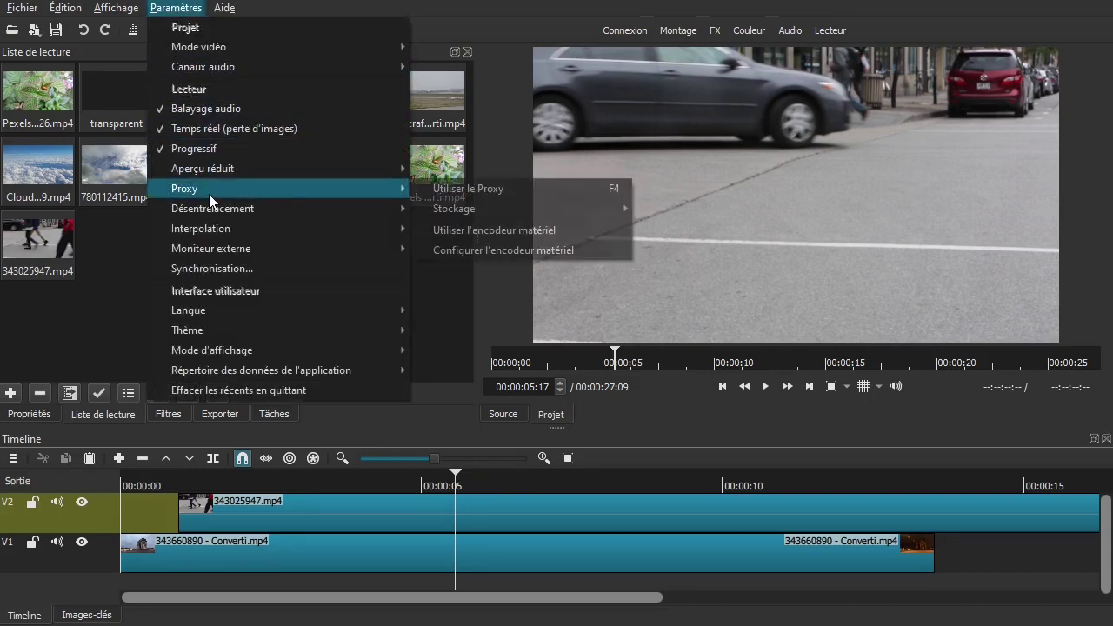
mouse_move(470, 209)
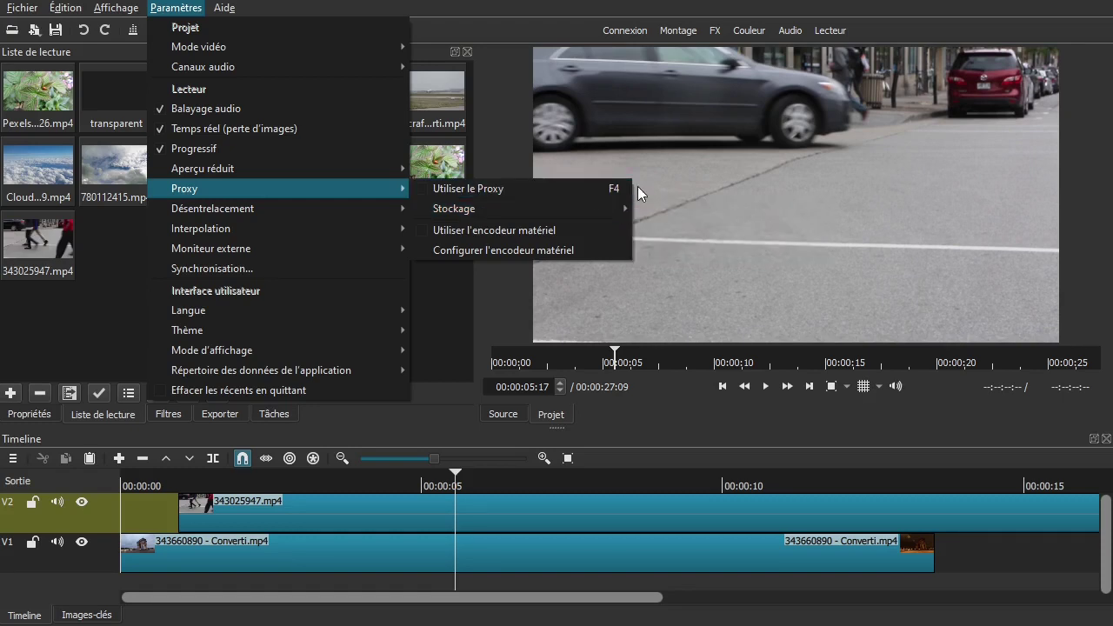
left_click(497, 327)
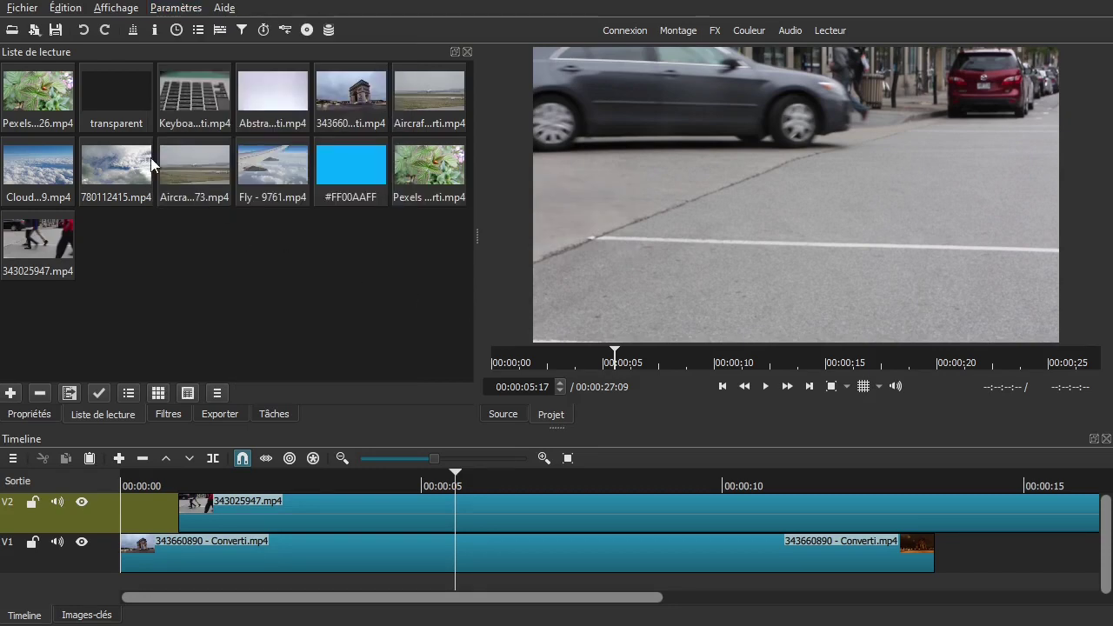
- Close the current project without saving its changes and reopen the recent project test0001.mlt
left_click(17, 8)
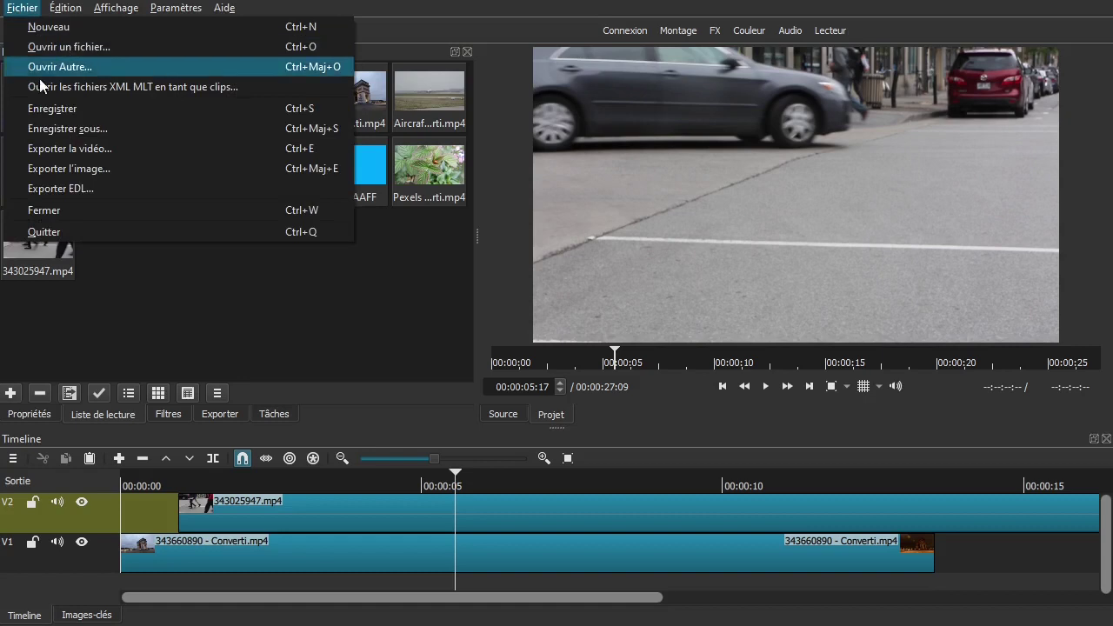
left_click(60, 211)
left_click(569, 333)
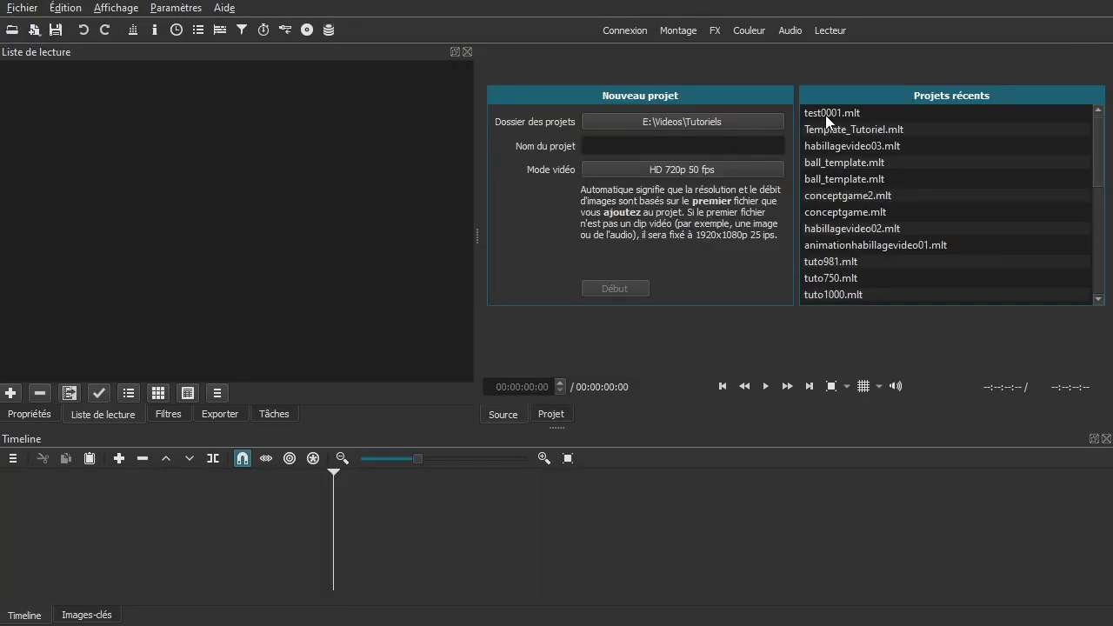
left_click(826, 113)
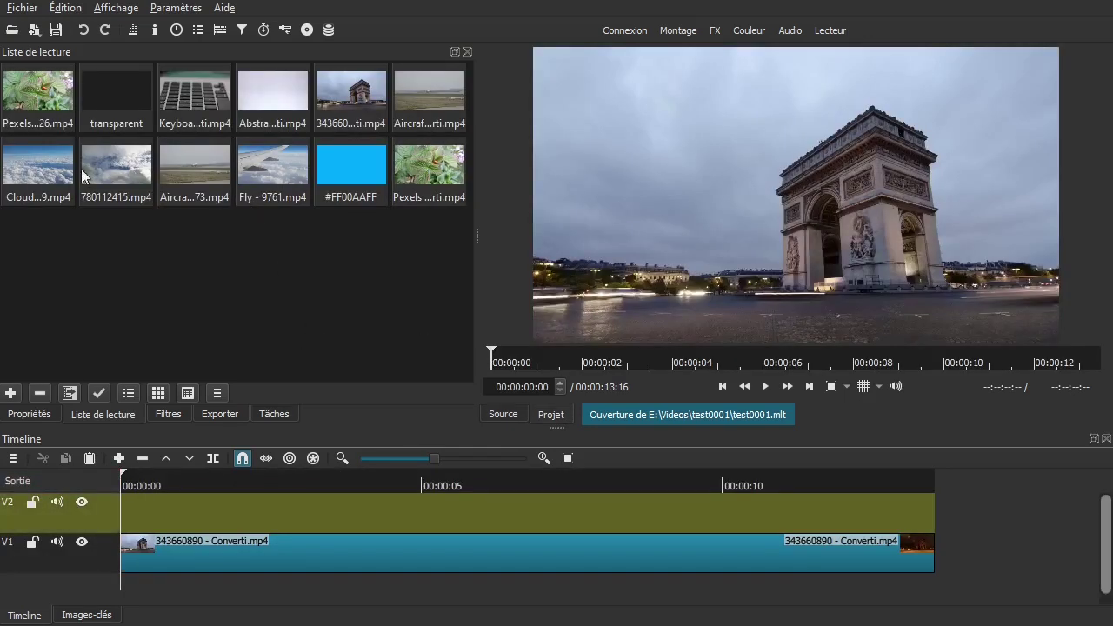
- Check the proxy setting of the reopened test0001.mlt project and close the project
left_click(177, 8)
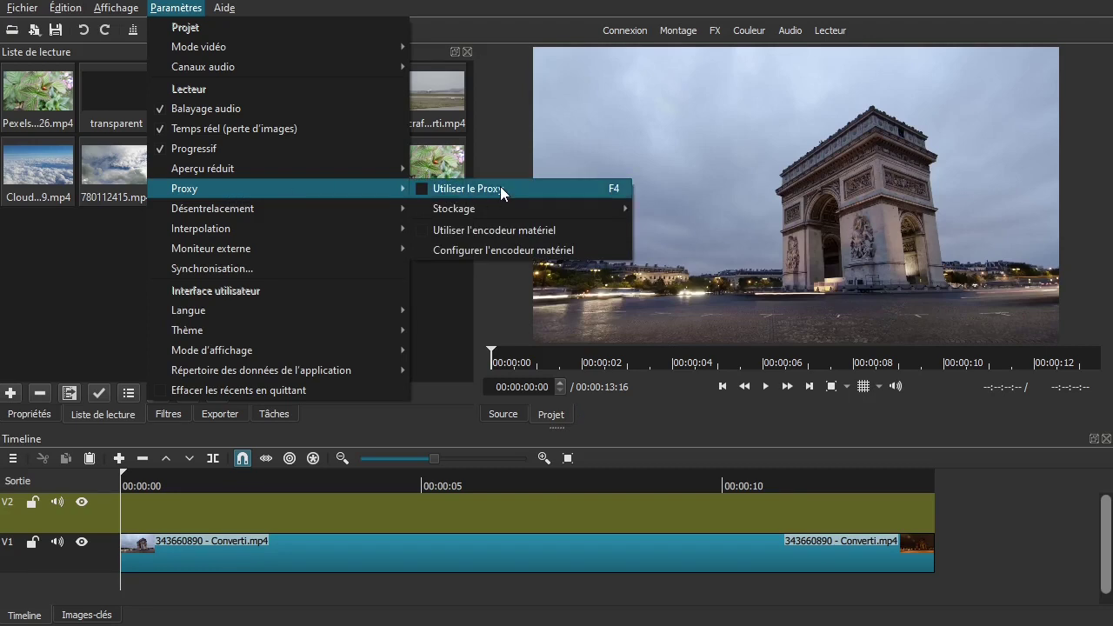
left_click(487, 300)
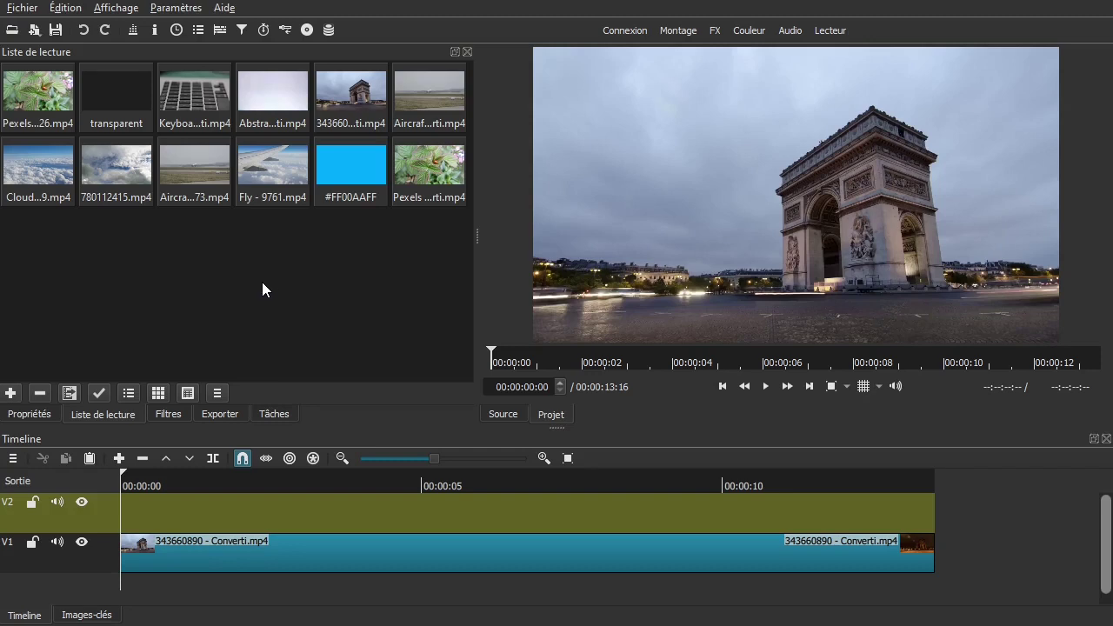
left_click(8, 10)
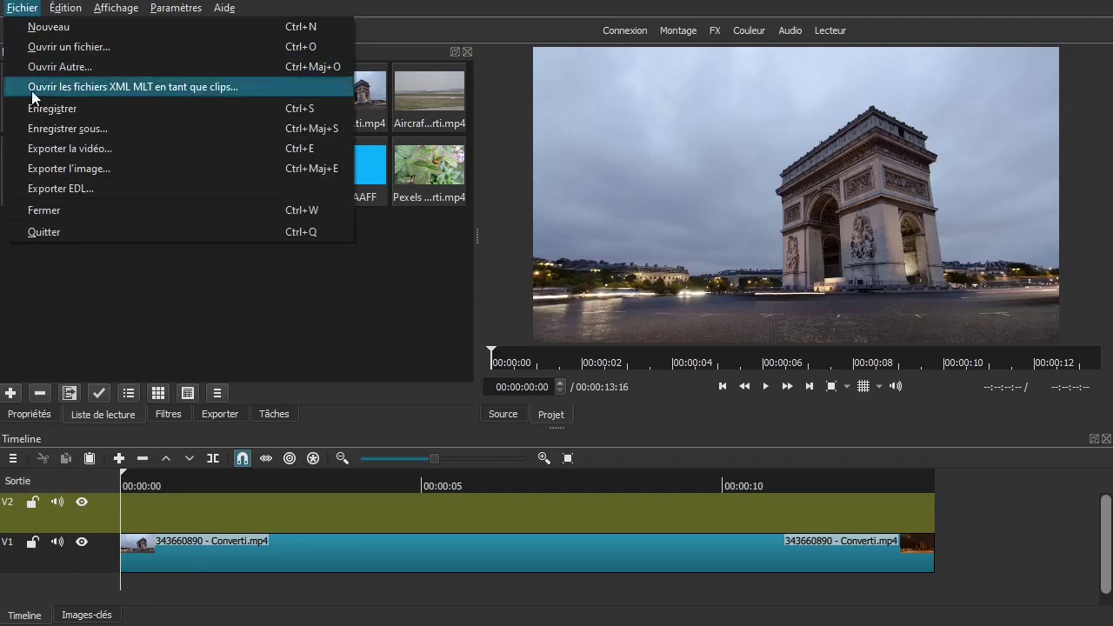
left_click(558, 248)
left_click(21, 8)
left_click(33, 211)
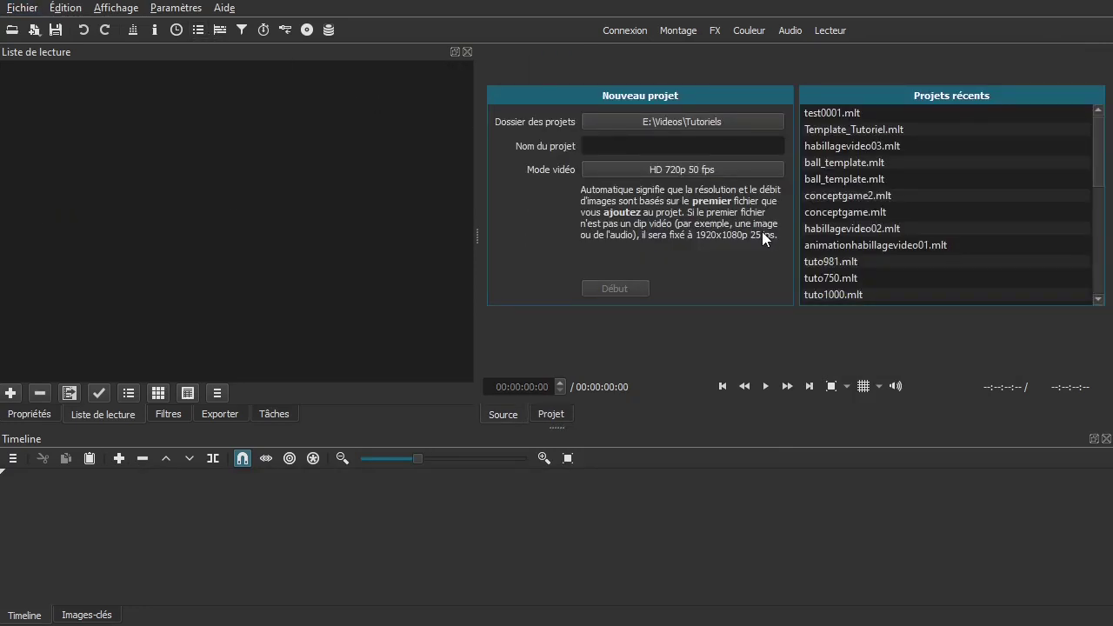
- Enable proxy use while no project is open
left_click(175, 8)
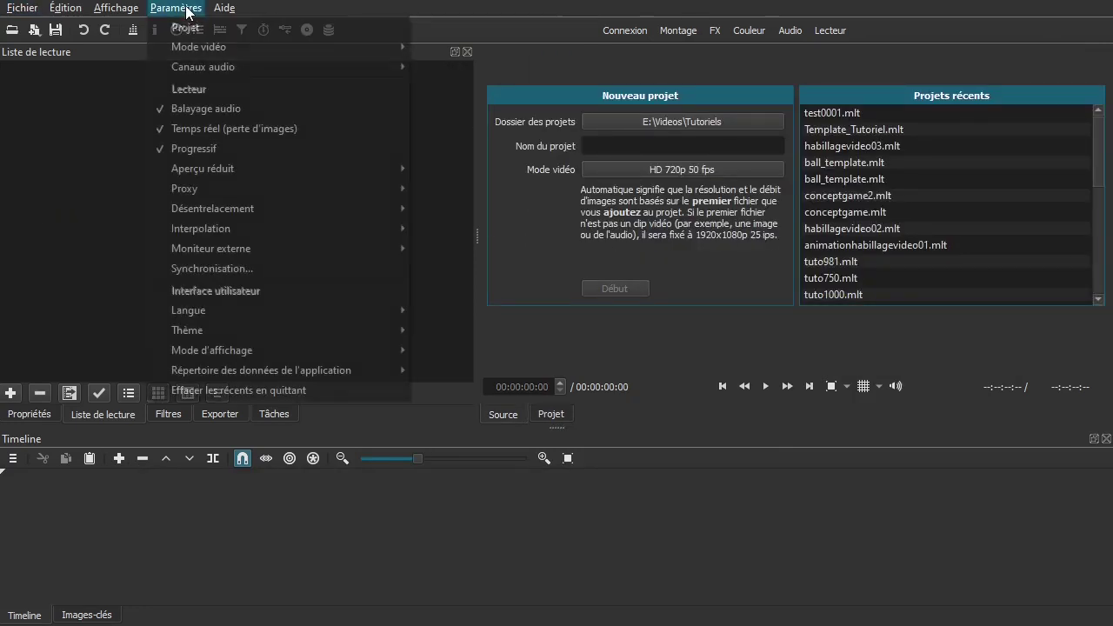
mouse_move(276, 186)
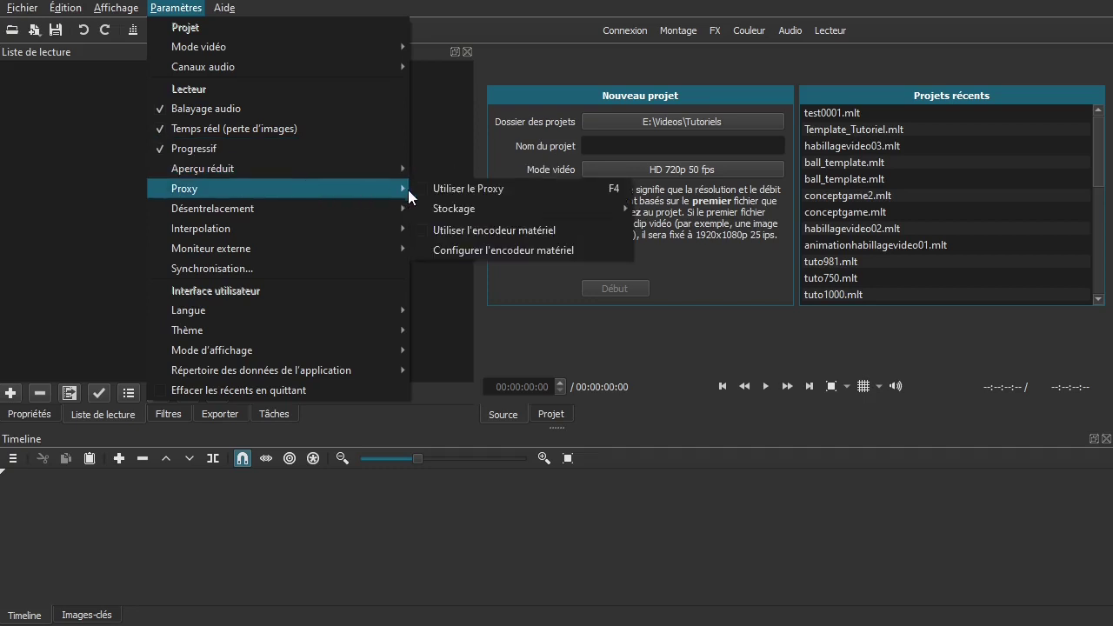
left_click(437, 188)
- Disable proxy use while no project is open and check the proxy options once more
left_click(188, 11)
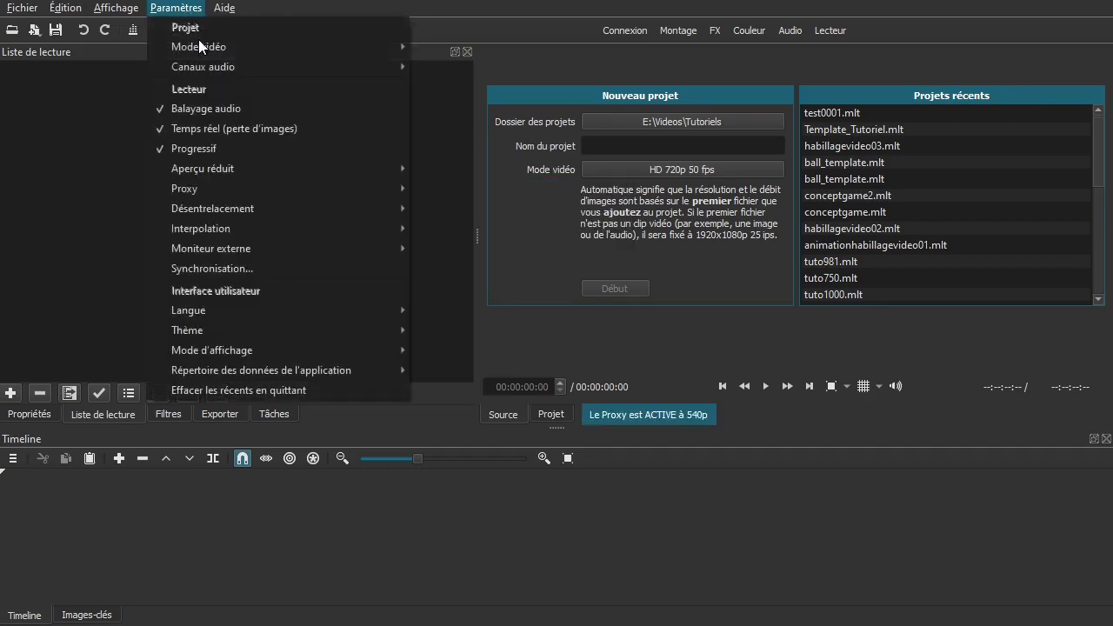
mouse_move(315, 187)
left_click(433, 188)
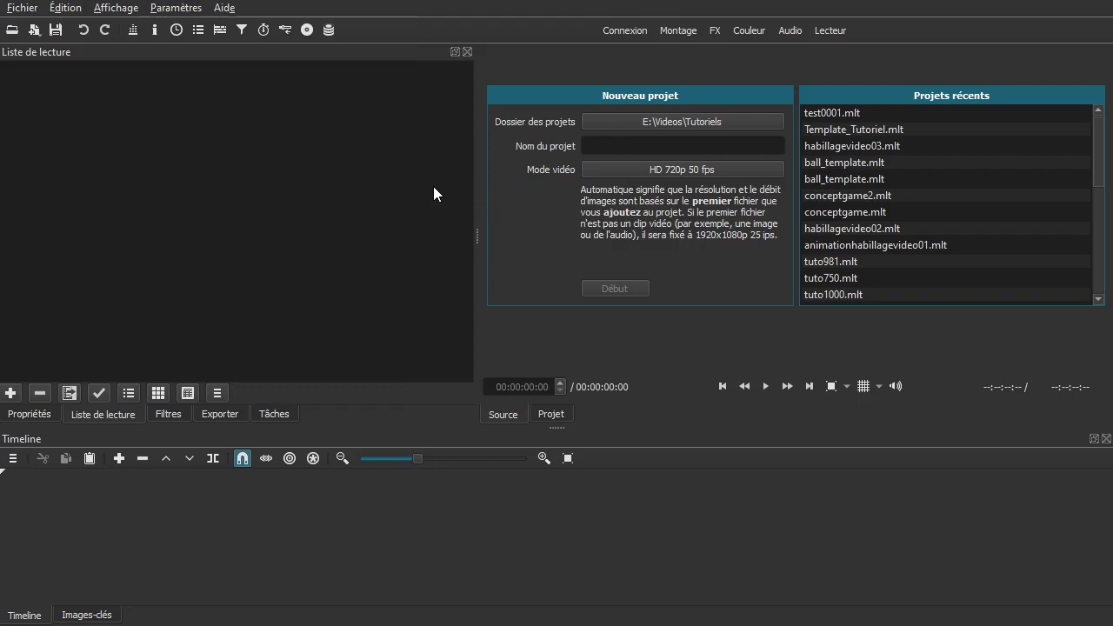
left_click(176, 7)
mouse_move(407, 189)
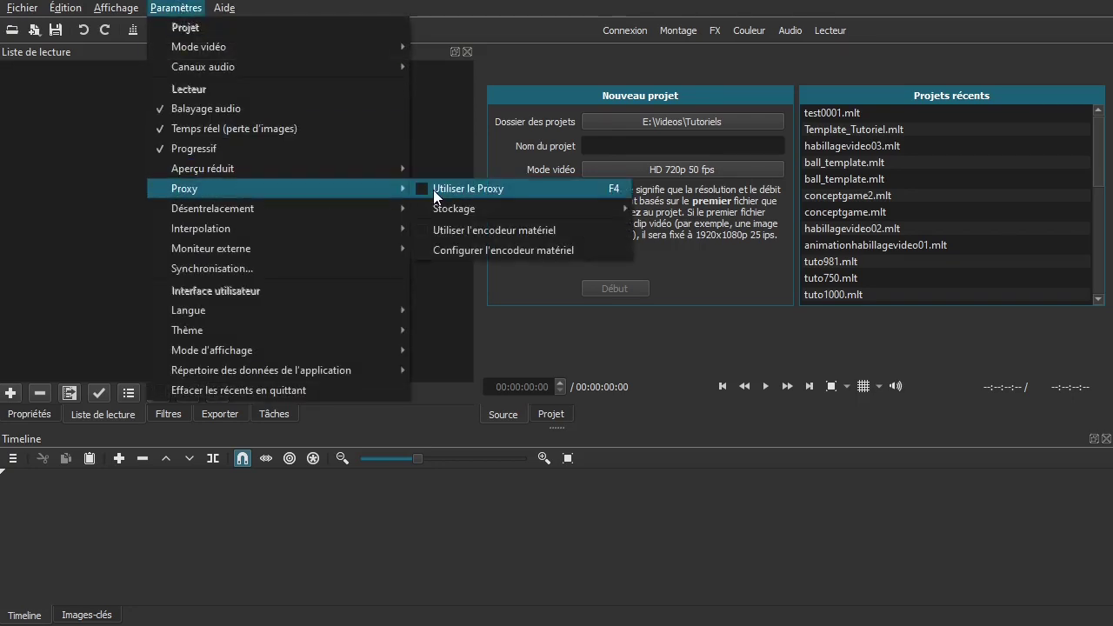
left_click(620, 343)
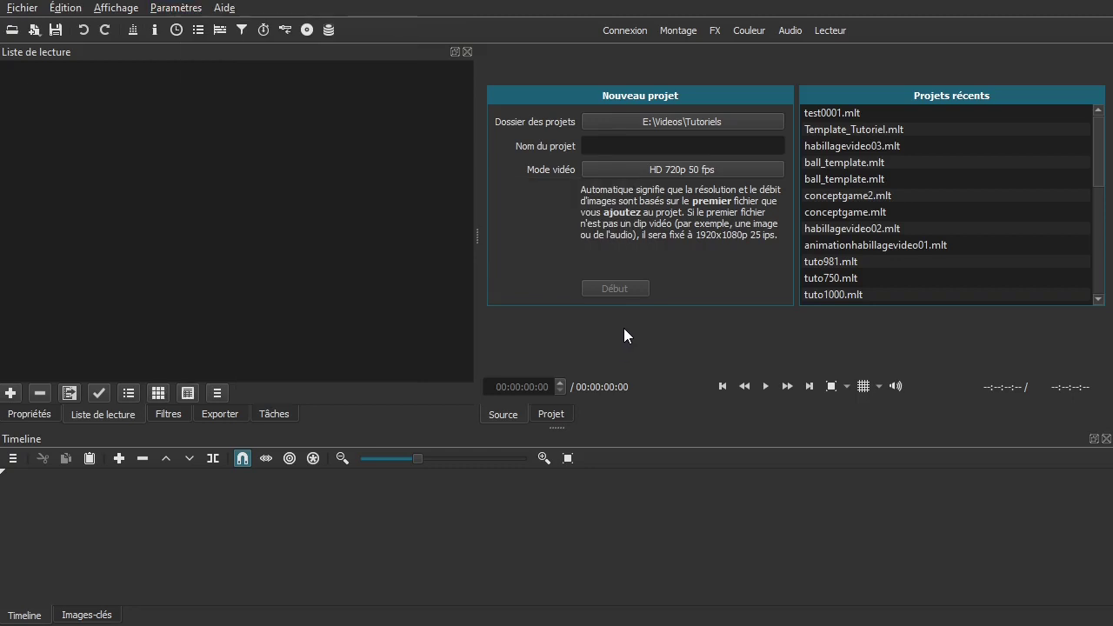